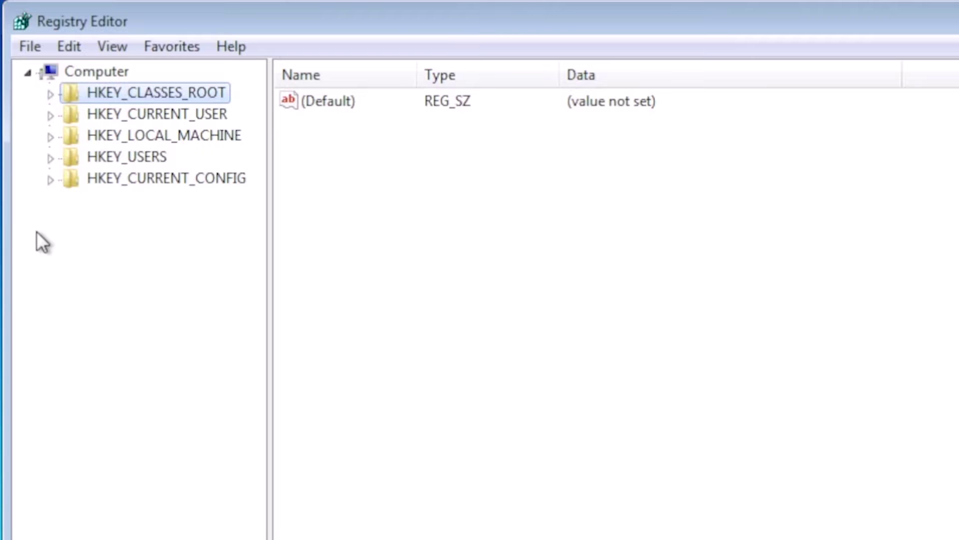
- View the HKEY_CURRENT_USER, HKEY_LOCAL_MACHINE, HKEY_USERS and HKEY_CURRENT_CONFIG root keys one after another
{"action": "left_click", "coordinate": [153, 117]}
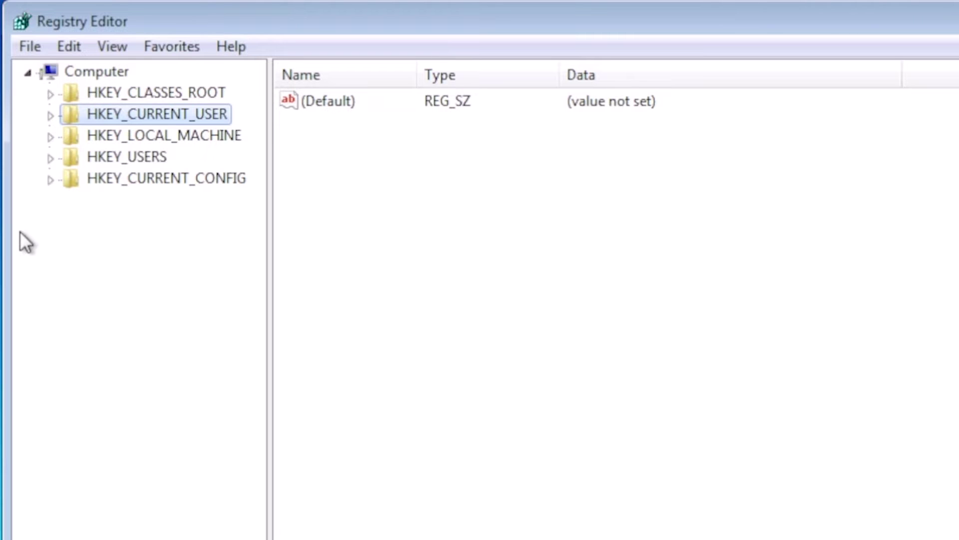
{"action": "left_click", "coordinate": [161, 138]}
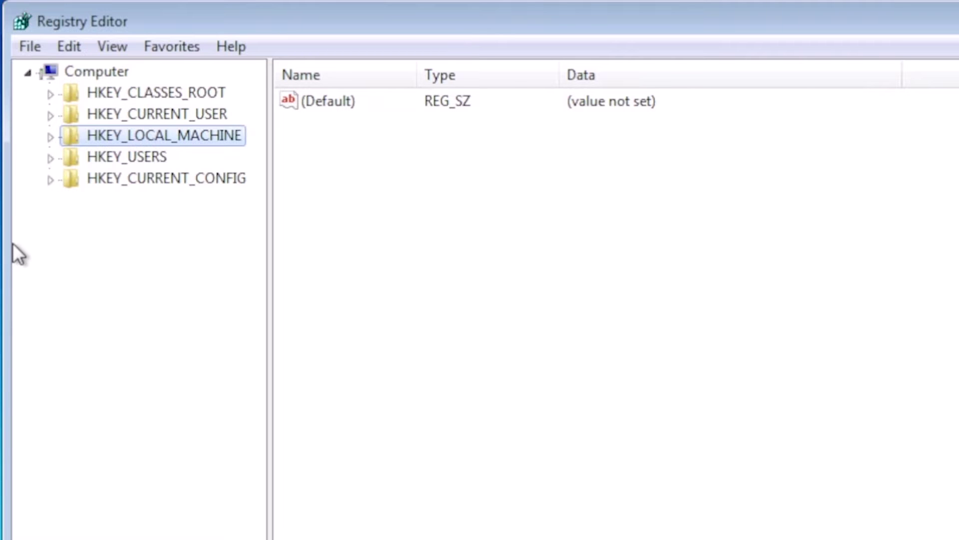
{"action": "left_click", "coordinate": [111, 158]}
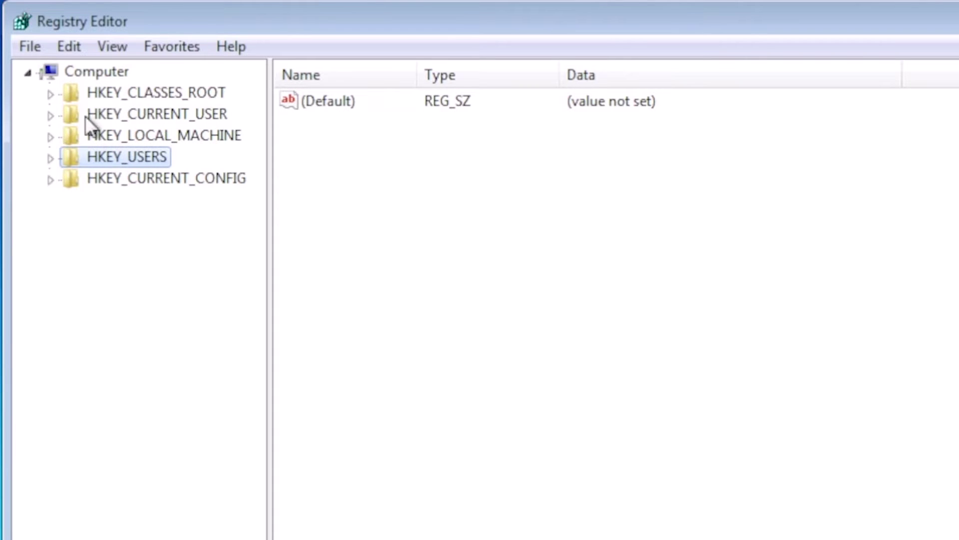
{"action": "left_click", "coordinate": [103, 180]}
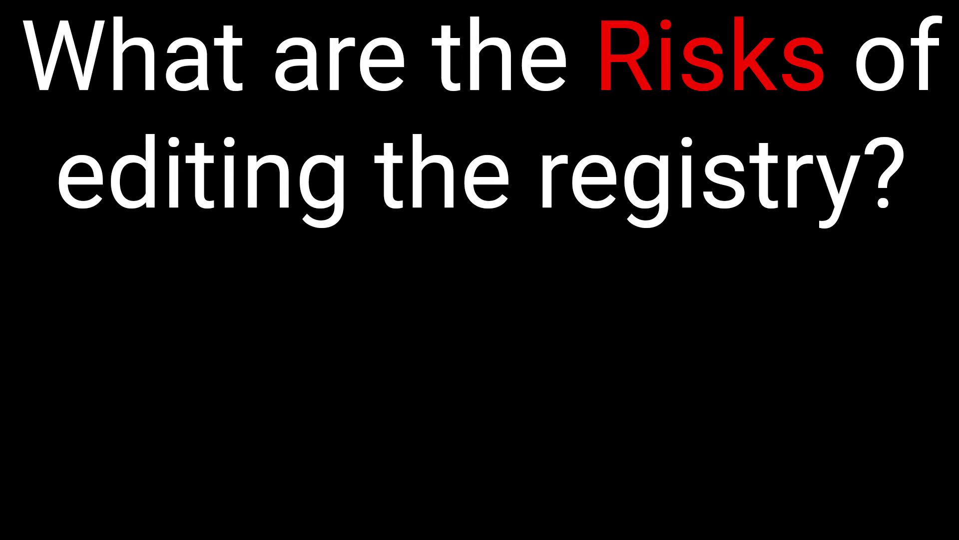
- Delete the HARDWARE key under HKEY_LOCAL_MACHINE, then choose one of the Windows shutdown options
{"action": "left_click", "coordinate": [86, 120]}
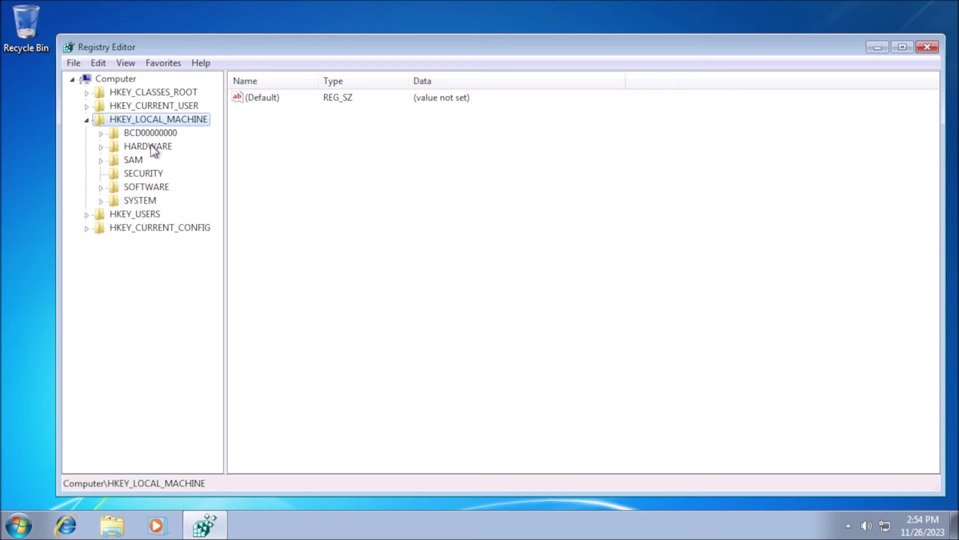
{"action": "left_click", "coordinate": [150, 145]}
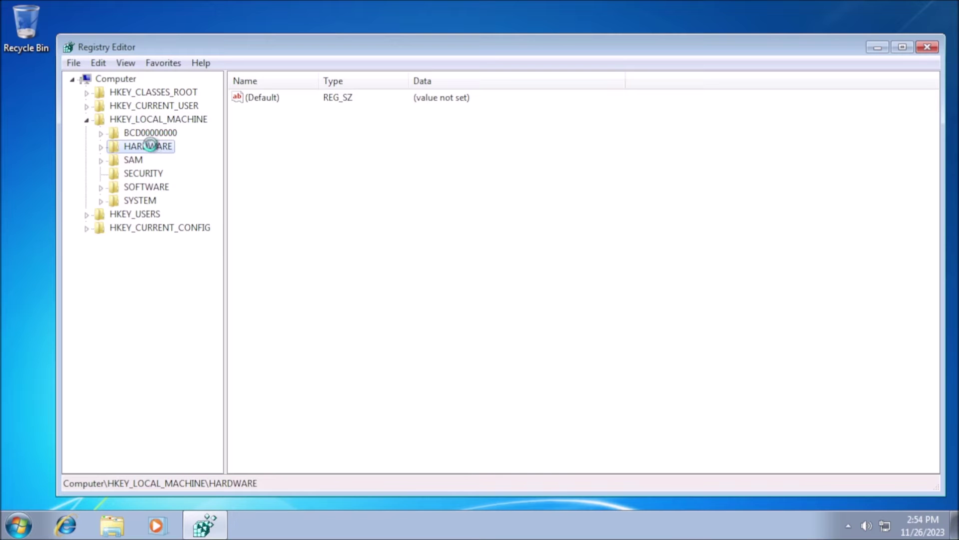
{"action": "key", "text": "Delete"}
{"action": "left_click", "coordinate": [555, 261]}
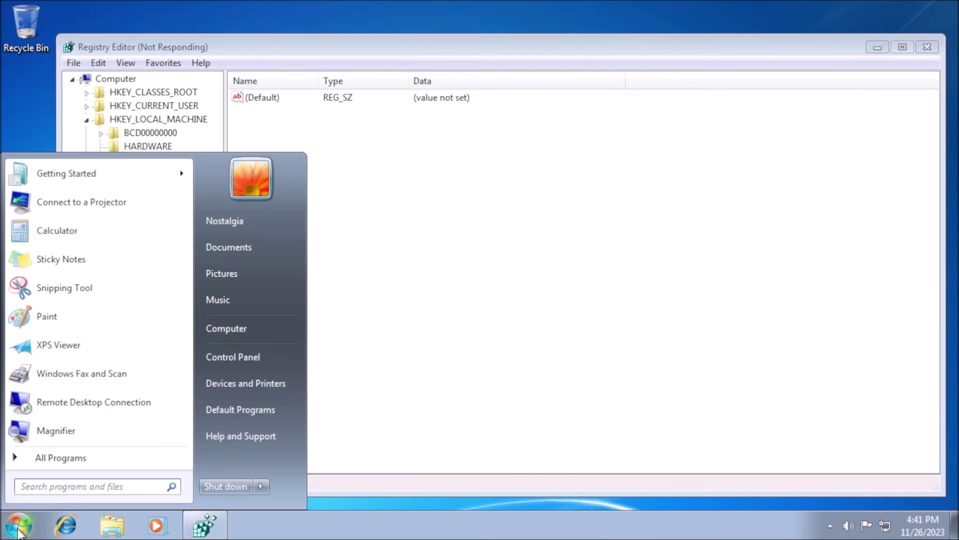
{"action": "left_click", "coordinate": [260, 486]}
{"action": "left_click", "coordinate": [280, 467]}
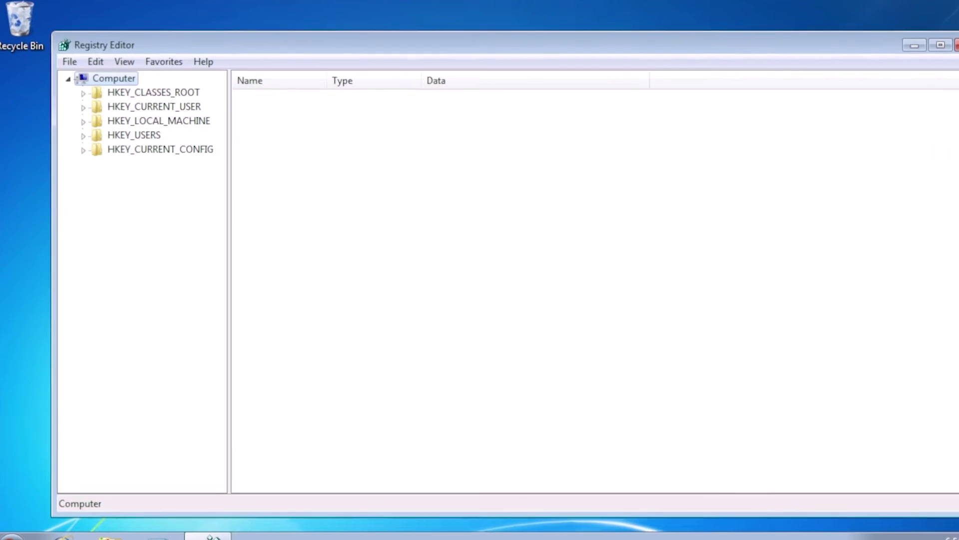
- Export the registry to the Documents library as a registration file named RegBackup
{"action": "left_click", "coordinate": [75, 62]}
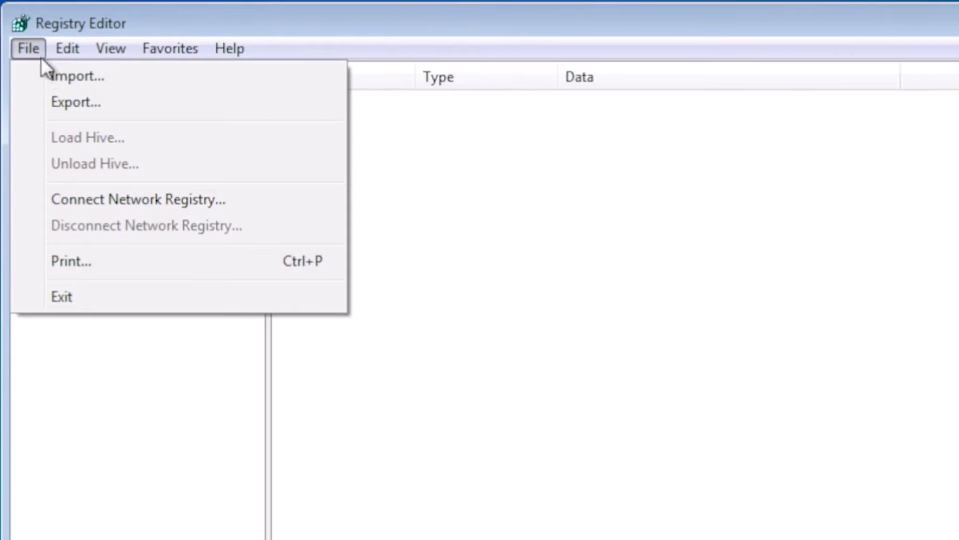
{"action": "left_click", "coordinate": [55, 92]}
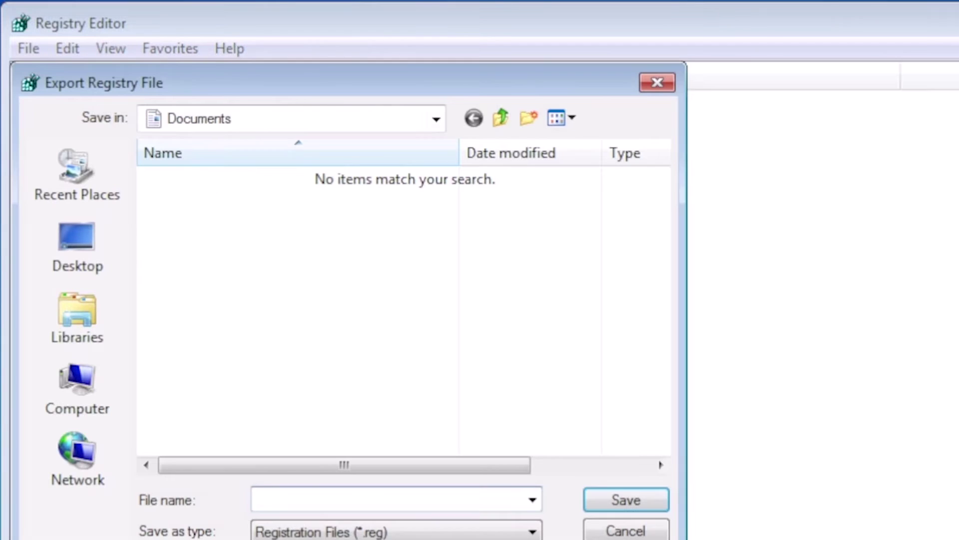
{"action": "type", "text": "RegBackup"}
{"action": "key", "text": "Return"}
- Switch to Windows Explorer and locate the RegBackup file in the Documents library
{"action": "key", "text": "super+e"}
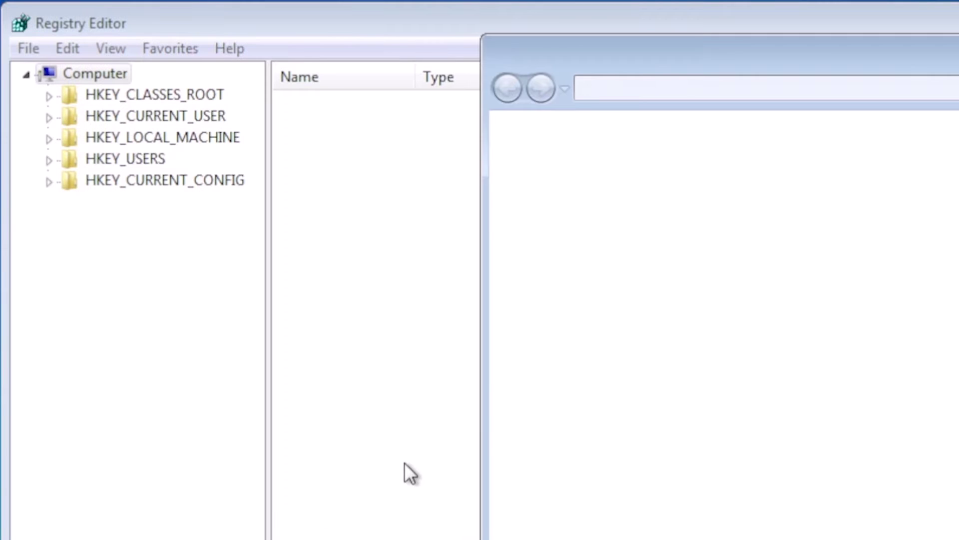
{"action": "left_click", "coordinate": [648, 327]}
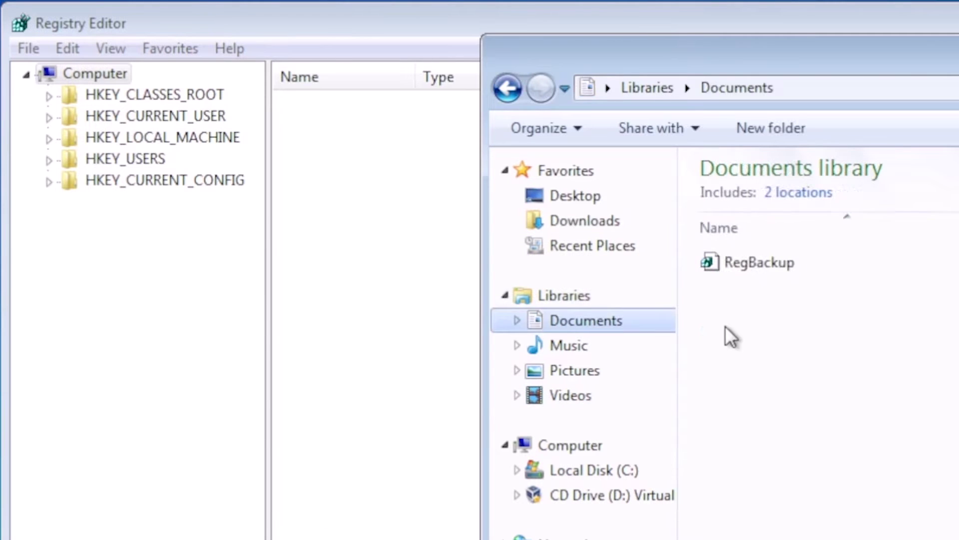
{"action": "left_click", "coordinate": [772, 265]}
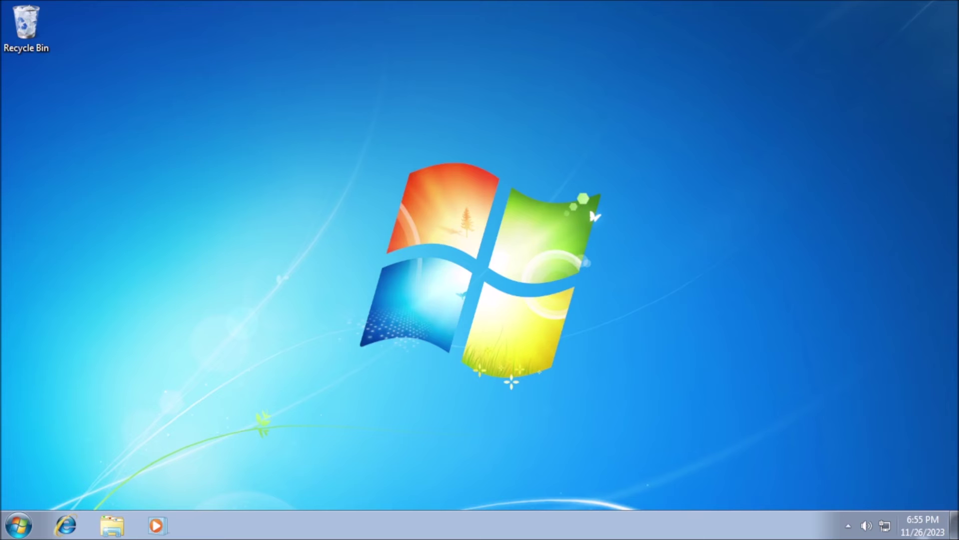
- Launch Registry Editor by searching the Start menu for regedit, allow it to make changes, and close it
{"action": "left_click", "coordinate": [20, 525]}
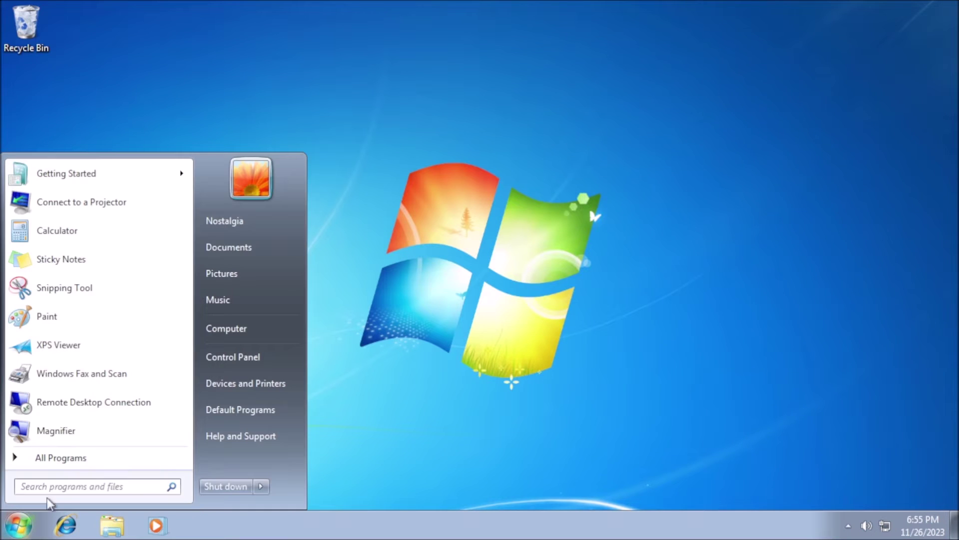
{"action": "type", "text": "regedit"}
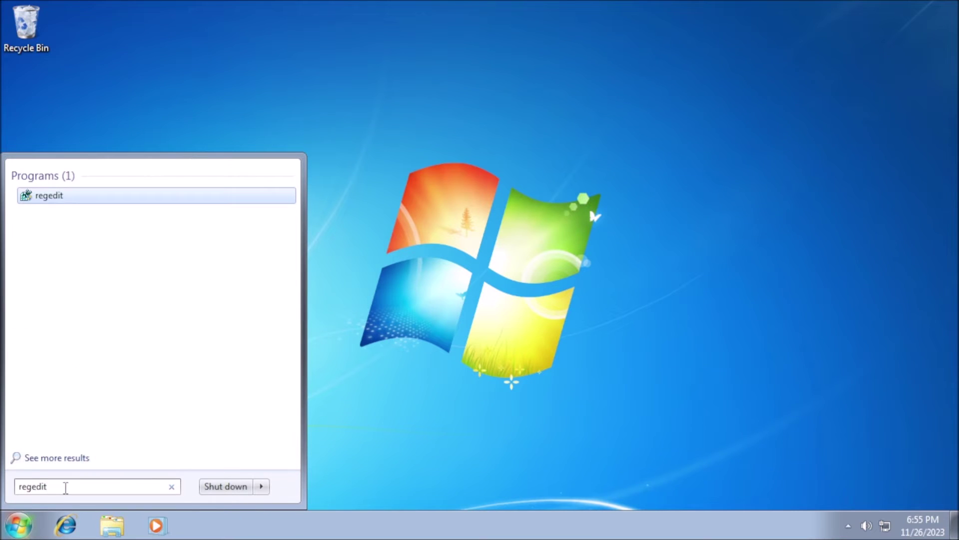
{"action": "key", "text": "Return"}
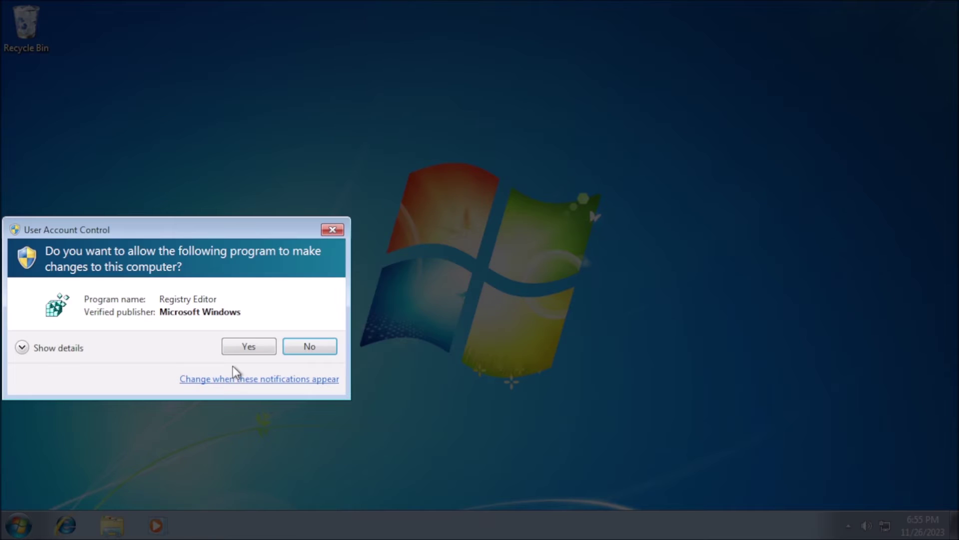
{"action": "left_click", "coordinate": [242, 352]}
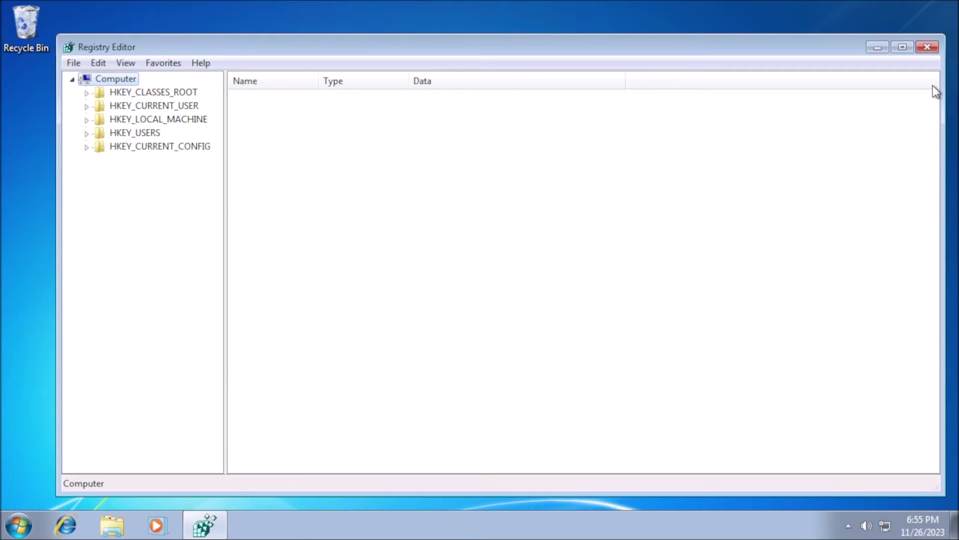
{"action": "left_click", "coordinate": [927, 49]}
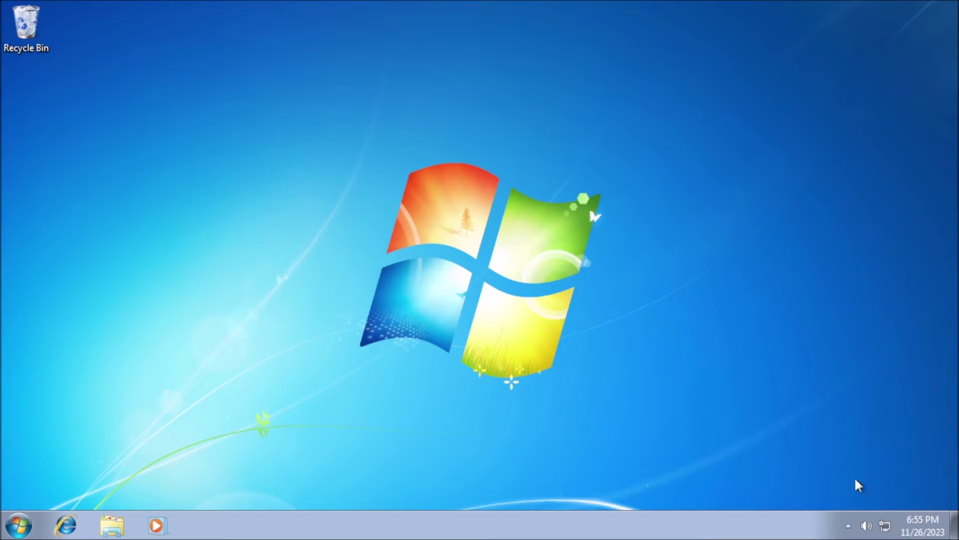
- Launch Registry Editor by running regedit from the Run dialog, allow it to make changes, and close it
{"action": "key", "text": "super+r"}
{"action": "type", "text": "re"}
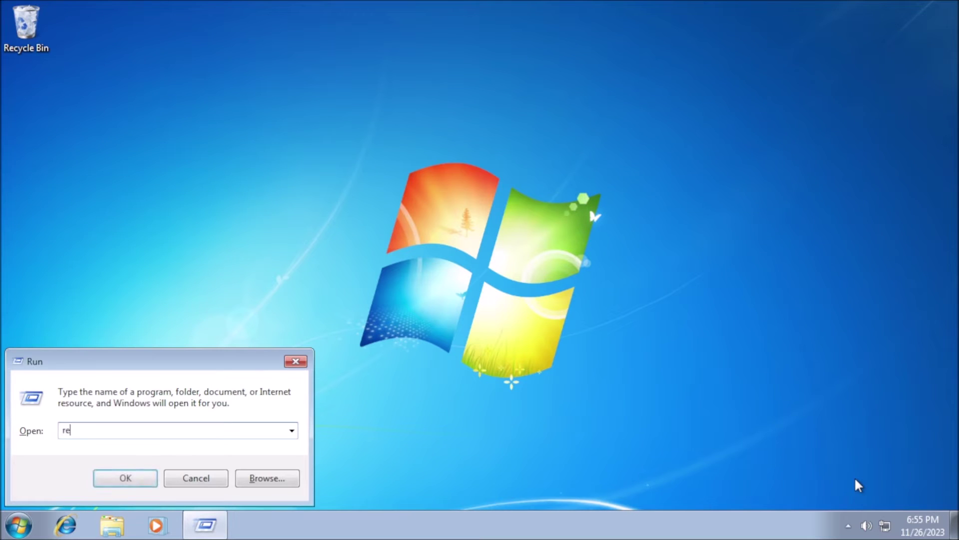
{"action": "type", "text": "gedit"}
{"action": "key", "text": "Return"}
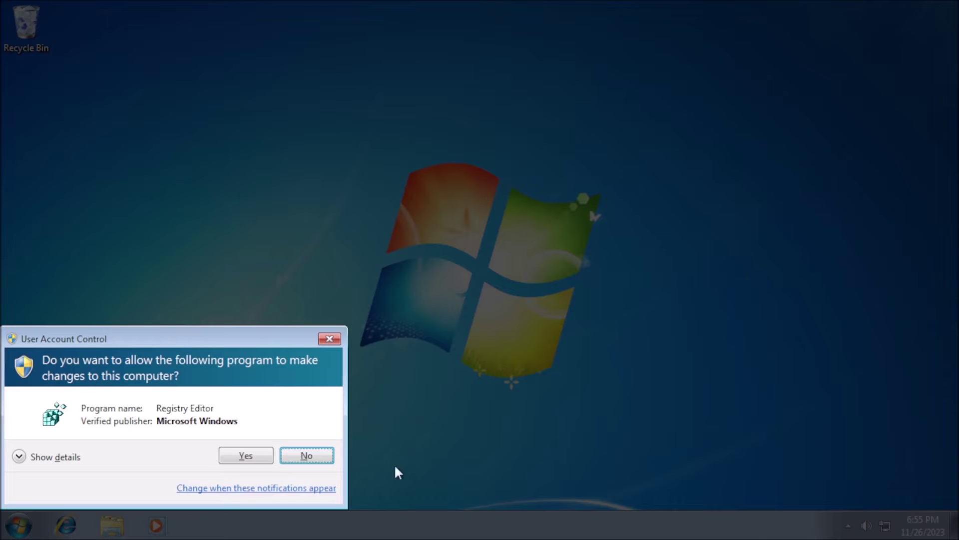
{"action": "left_click", "coordinate": [257, 452]}
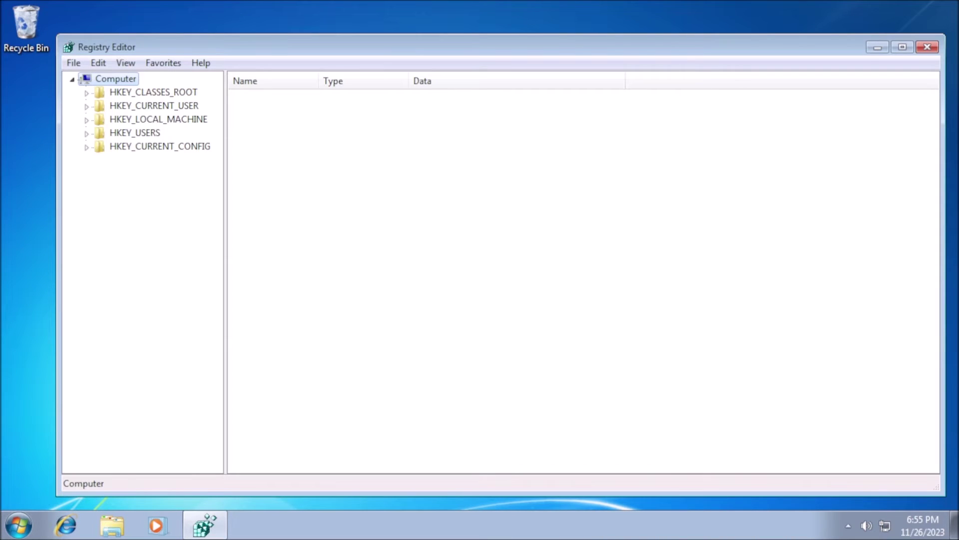
{"action": "left_click", "coordinate": [928, 49]}
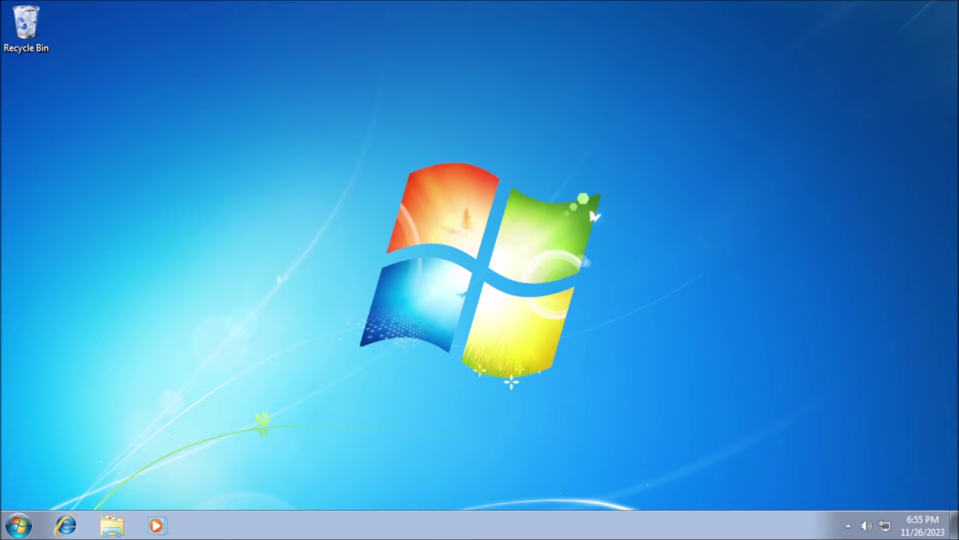
- Launch Registry Editor by entering regedit as the address in Windows Explorer, grant permission, and close it
{"action": "left_click", "coordinate": [111, 525]}
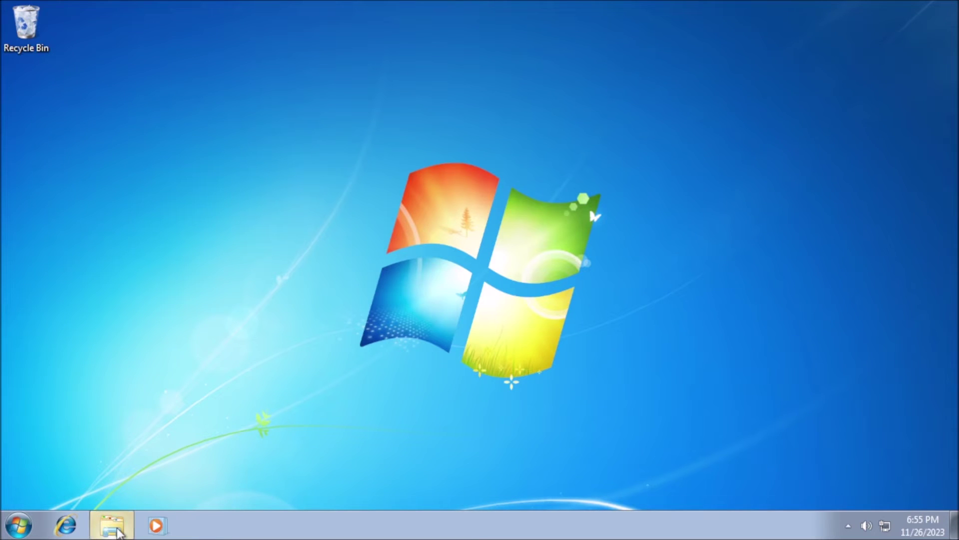
{"action": "left_click", "coordinate": [531, 89]}
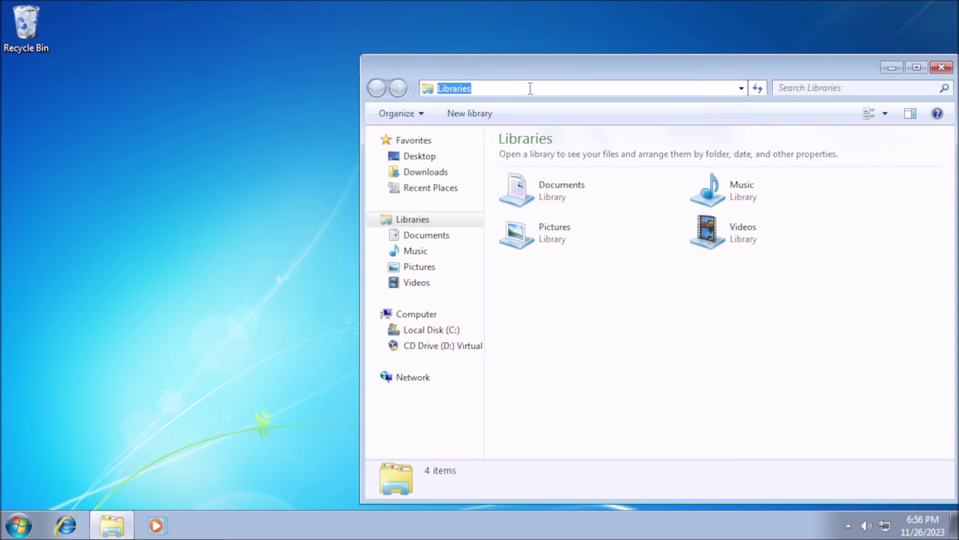
{"action": "type", "text": "regedit"}
{"action": "key", "text": "Return"}
{"action": "left_click", "coordinate": [726, 299]}
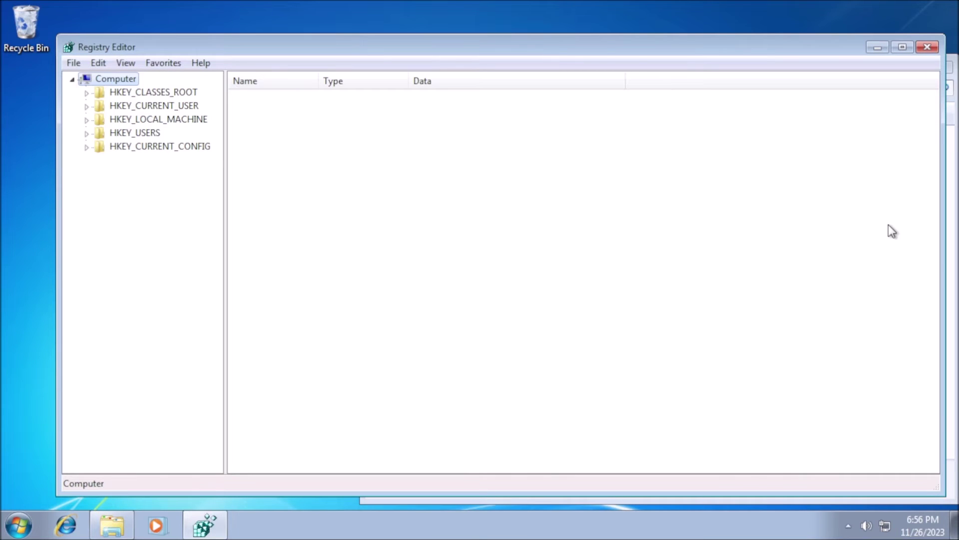
{"action": "left_click", "coordinate": [928, 47]}
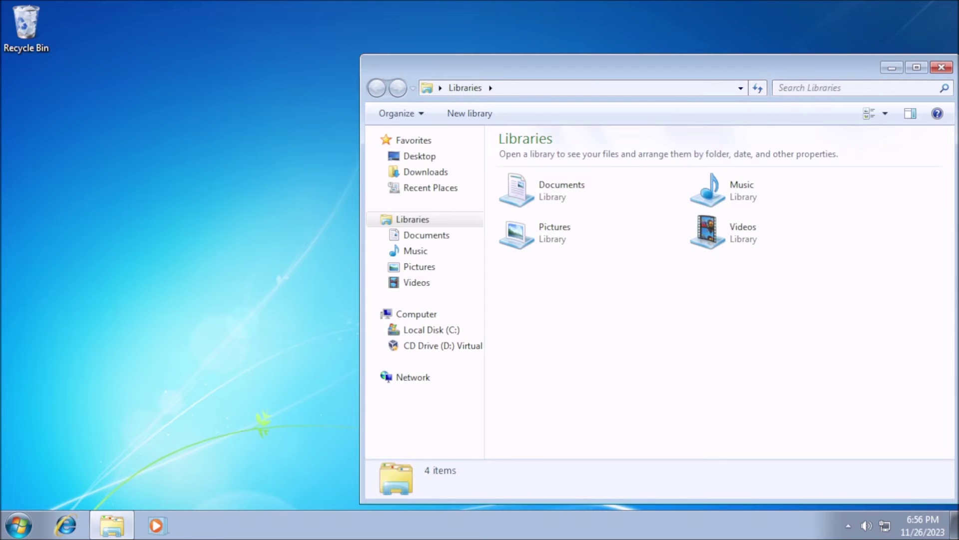
- Start Command Prompt (cmd) as administrator and run regedit from it
{"action": "left_click", "coordinate": [20, 525]}
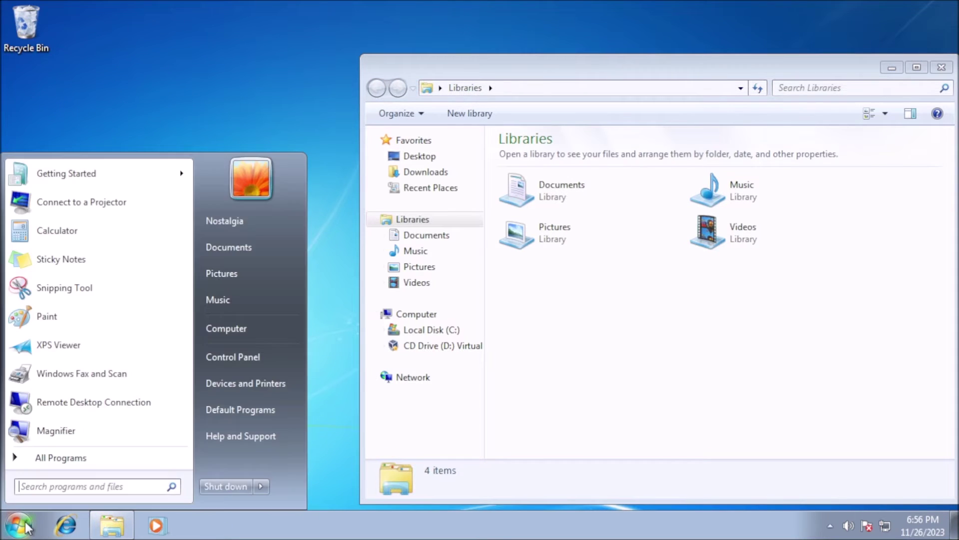
{"action": "type", "text": "cmd"}
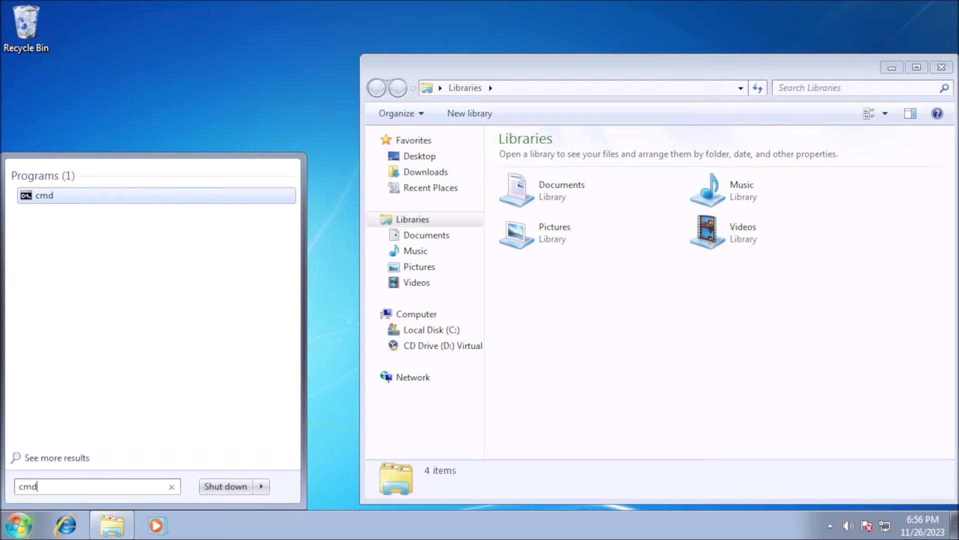
{"action": "right_click", "coordinate": [75, 204]}
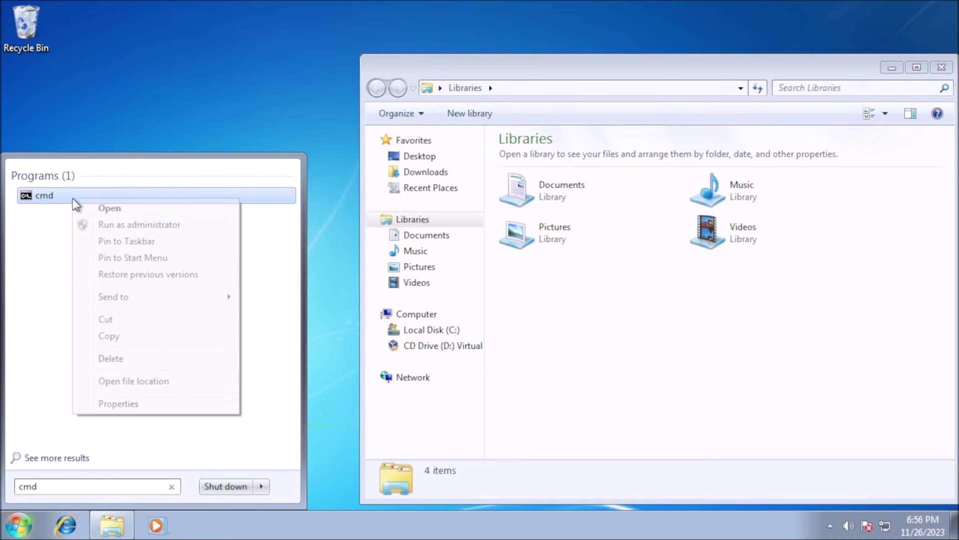
{"action": "left_click", "coordinate": [136, 223]}
{"action": "left_click", "coordinate": [248, 316]}
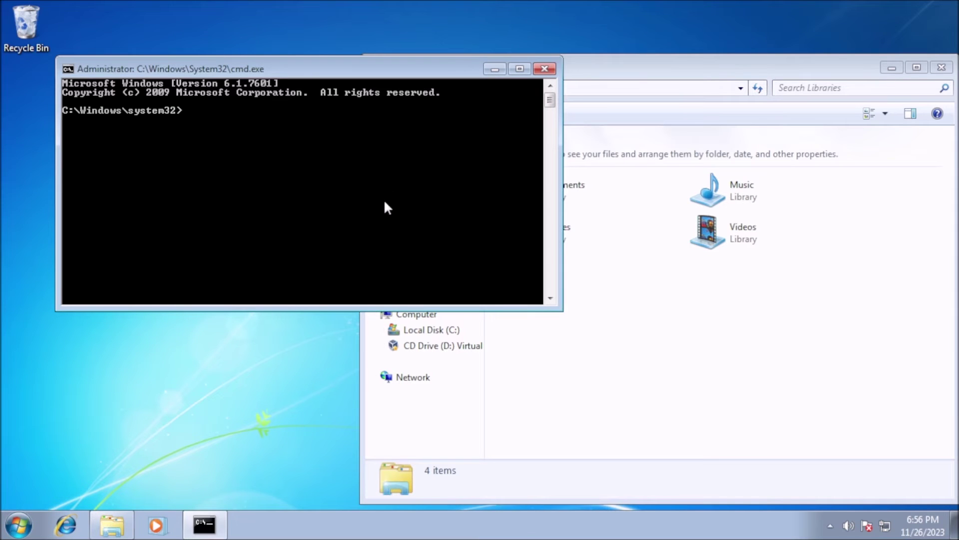
{"action": "type", "text": "regedit"}
{"action": "key", "text": "Return"}
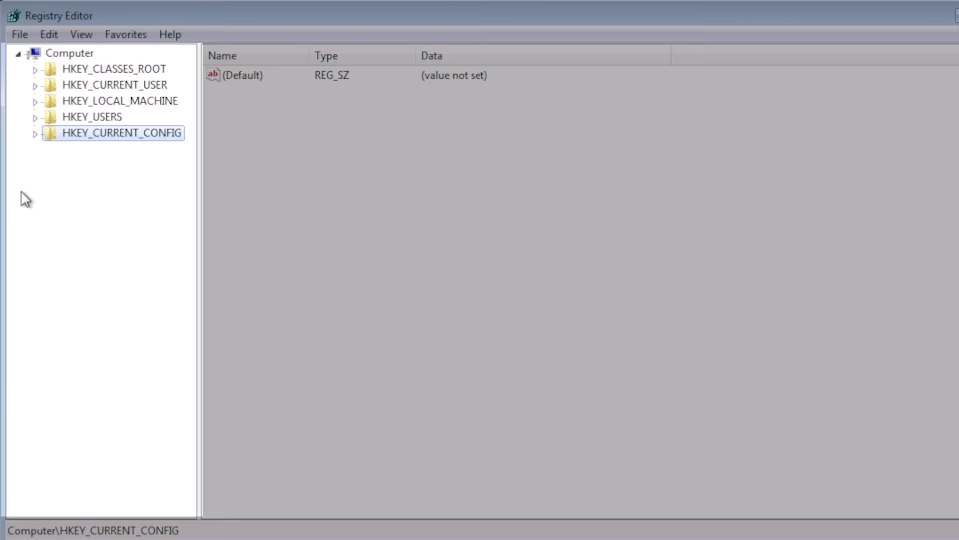
- Examine the subkeys of HKEY_LOCAL_MACHINE and HKEY_CURRENT_USER in the key tree
{"action": "left_click", "coordinate": [30, 53]}
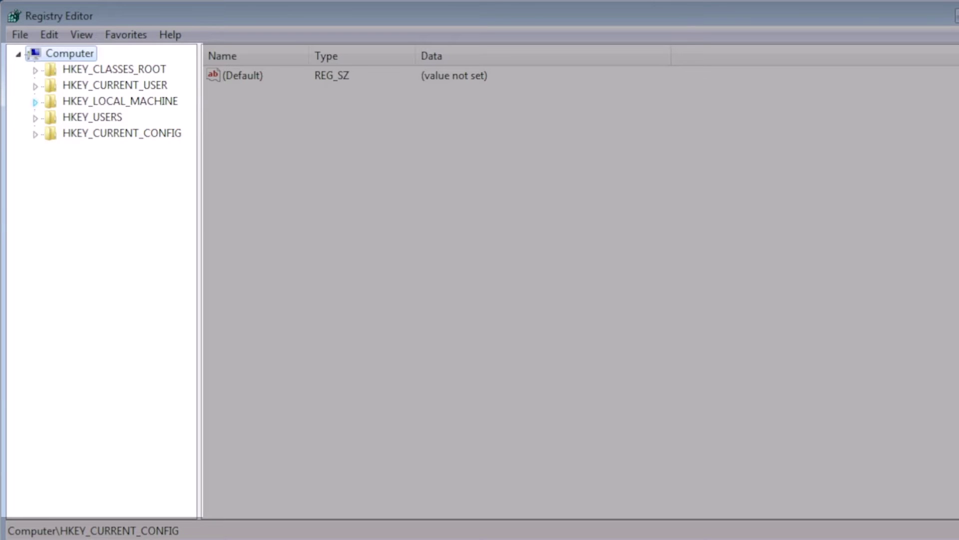
{"action": "left_click", "coordinate": [35, 102]}
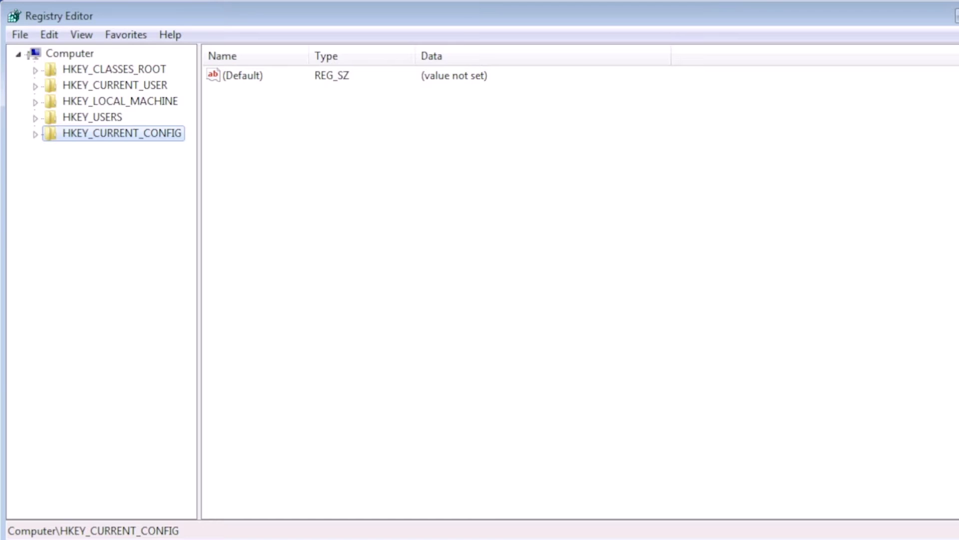
{"action": "left_click", "coordinate": [69, 54]}
{"action": "left_click", "coordinate": [35, 102]}
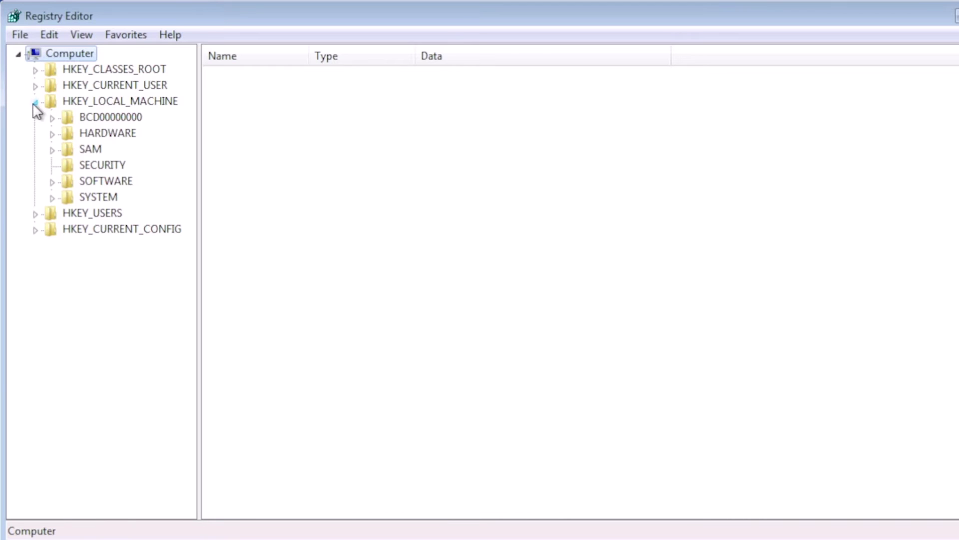
{"action": "left_click", "coordinate": [35, 102]}
{"action": "left_click", "coordinate": [35, 86]}
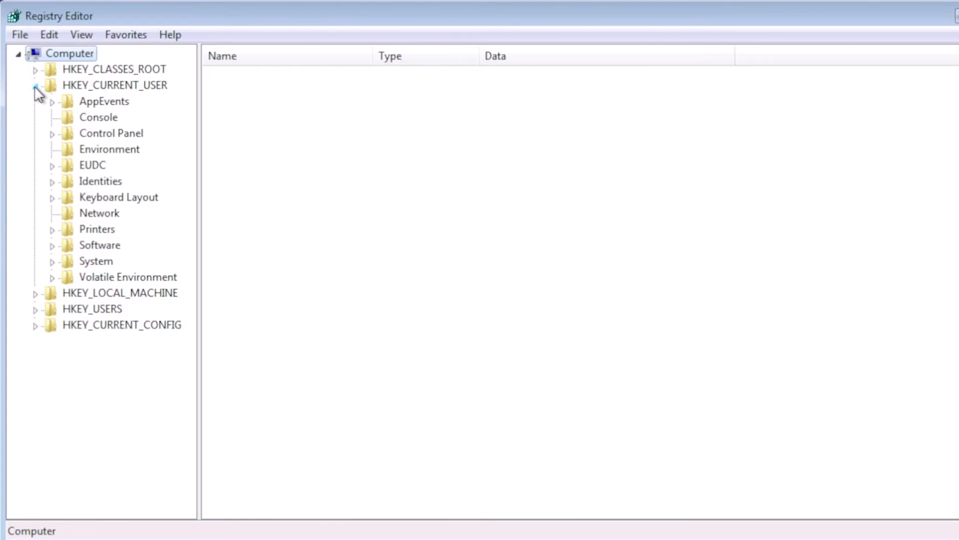
- Open the Run key under HKEY_CURRENT_USER\Software\Microsoft\Windows\CurrentVersion to list its values
{"action": "left_click", "coordinate": [53, 246]}
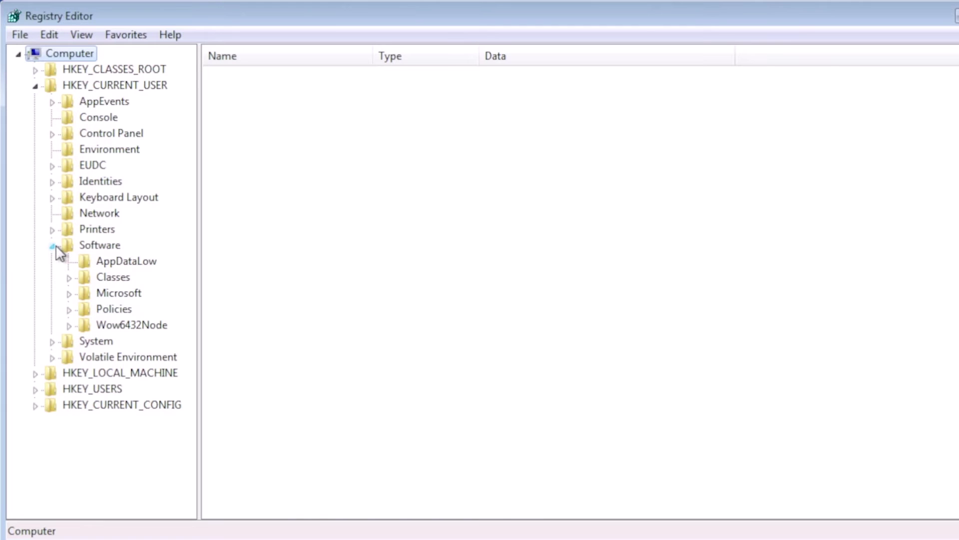
{"action": "left_click", "coordinate": [70, 295]}
{"action": "scroll", "coordinate": [131, 346], "scroll_direction": "down", "scroll_amount": 3}
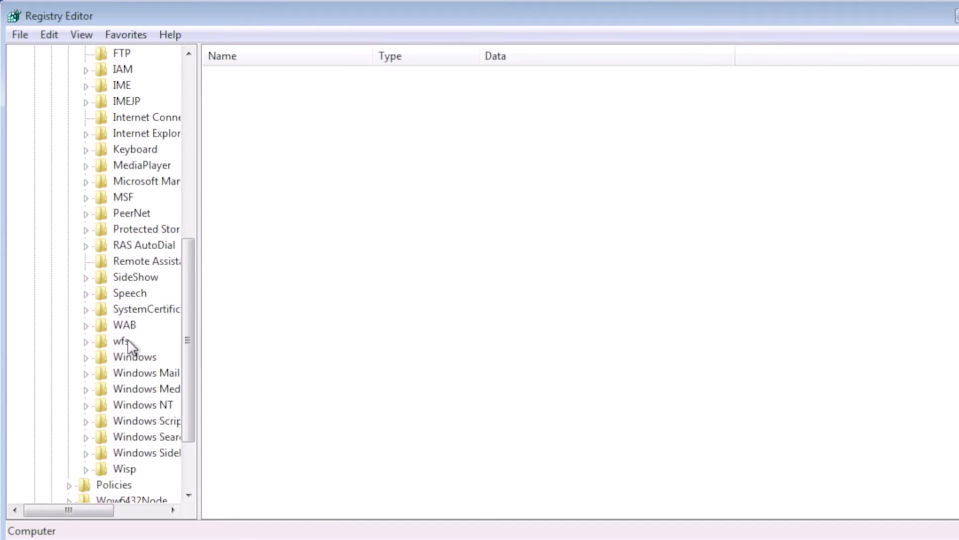
{"action": "left_click", "coordinate": [85, 358]}
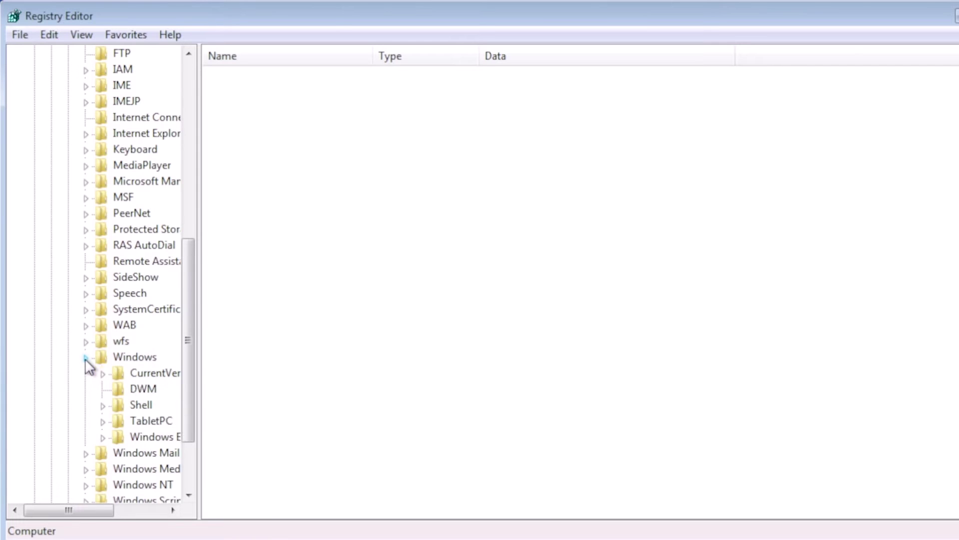
{"action": "scroll", "coordinate": [132, 352], "scroll_direction": "down", "scroll_amount": 1}
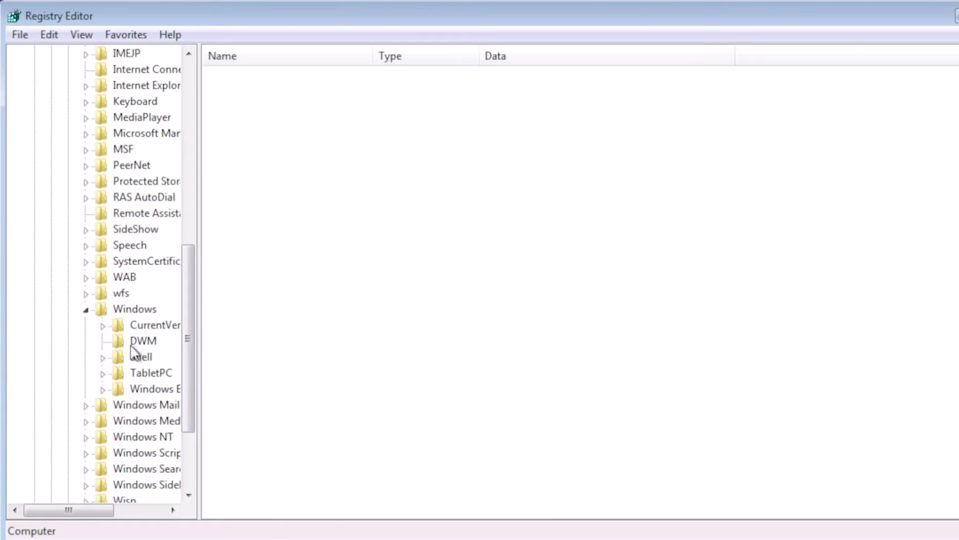
{"action": "left_click", "coordinate": [102, 326]}
{"action": "left_click", "coordinate": [150, 354]}
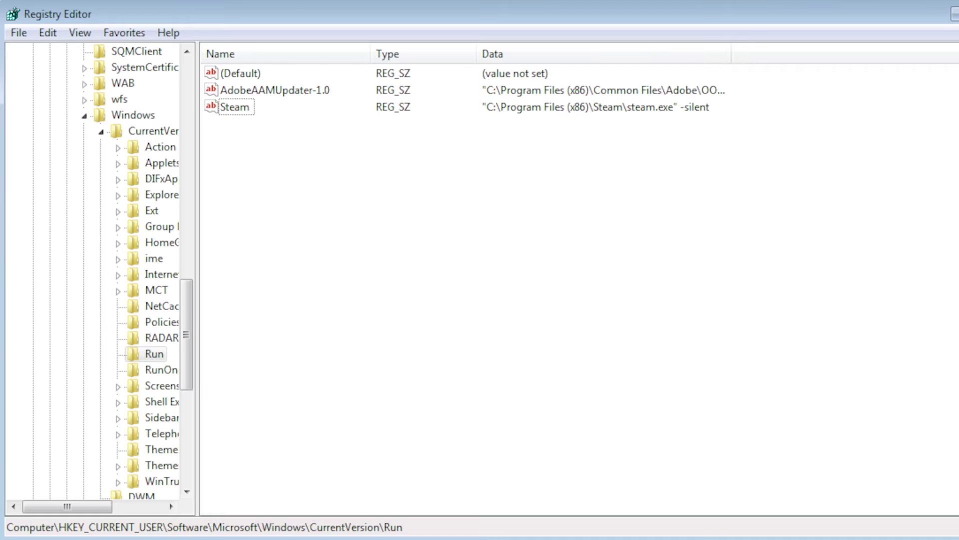
- Open the Steam string value of the Run key for editing
{"action": "right_click", "coordinate": [233, 107]}
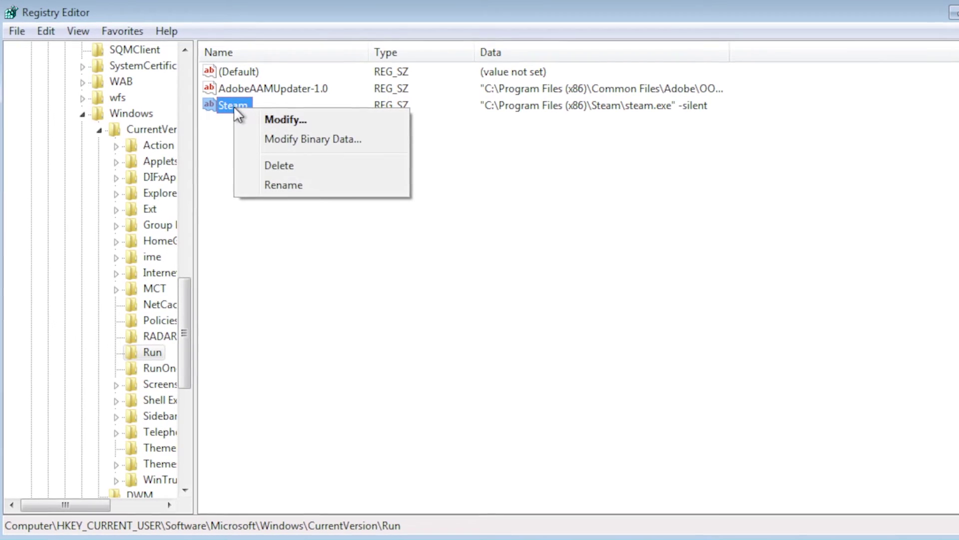
{"action": "left_click", "coordinate": [287, 121]}
{"action": "left_click_drag", "start_coordinate": [289, 94], "coordinate": [471, 158]}
{"action": "double_click", "coordinate": [533, 199]}
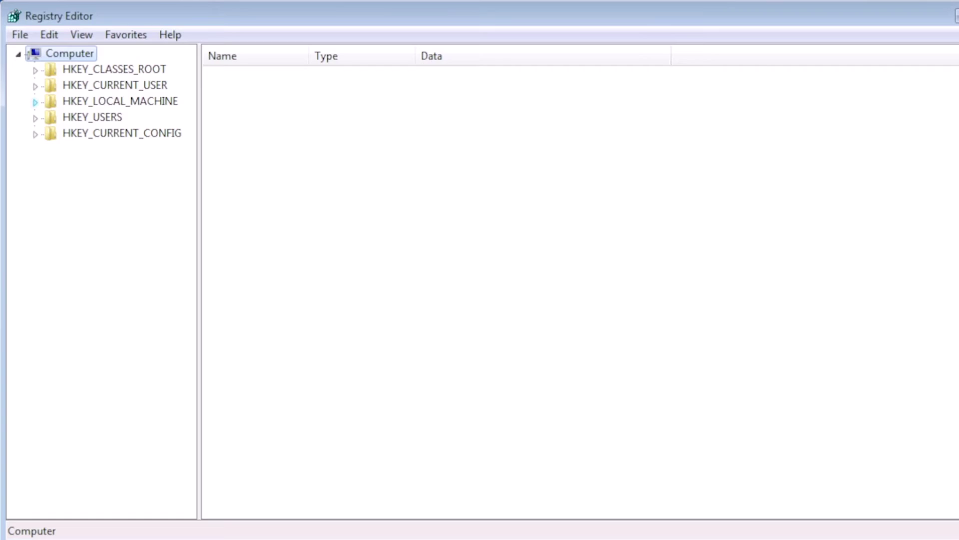
- Expand HKEY_CURRENT_USER\Software\Microsoft\Windows down to the subkeys of CurrentVersion
{"action": "left_click", "coordinate": [35, 102]}
{"action": "left_click", "coordinate": [35, 102]}
{"action": "left_click", "coordinate": [35, 86]}
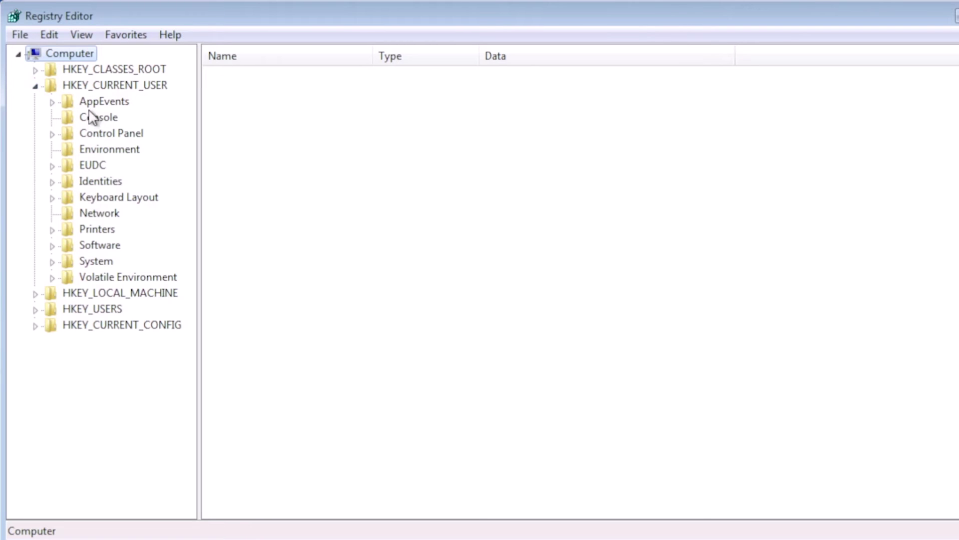
{"action": "left_click", "coordinate": [52, 245]}
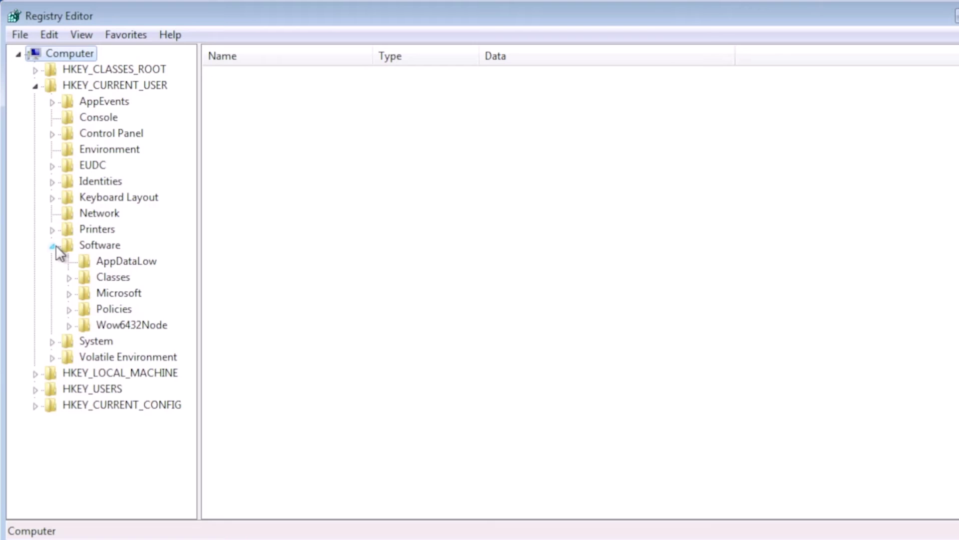
{"action": "left_click", "coordinate": [69, 295]}
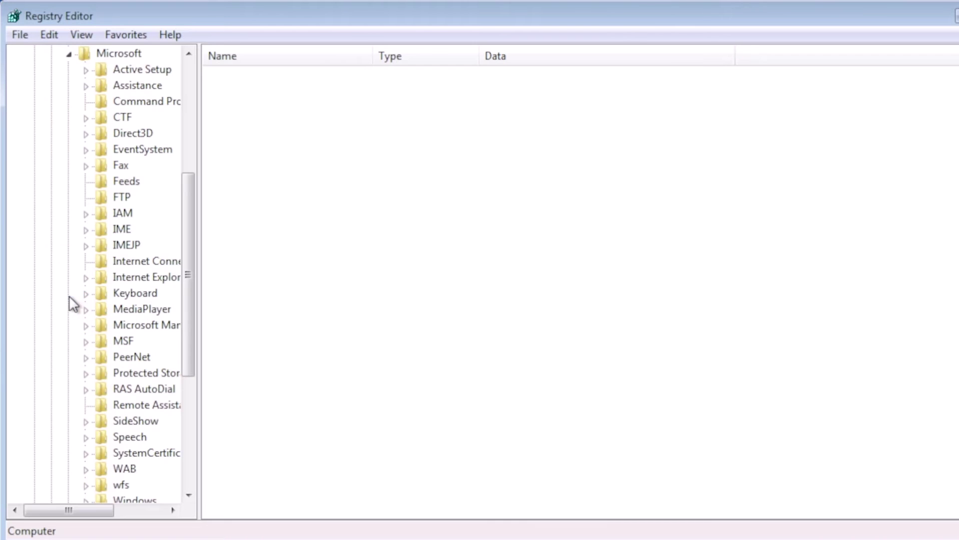
{"action": "scroll", "coordinate": [128, 340], "scroll_direction": "down", "scroll_amount": 3}
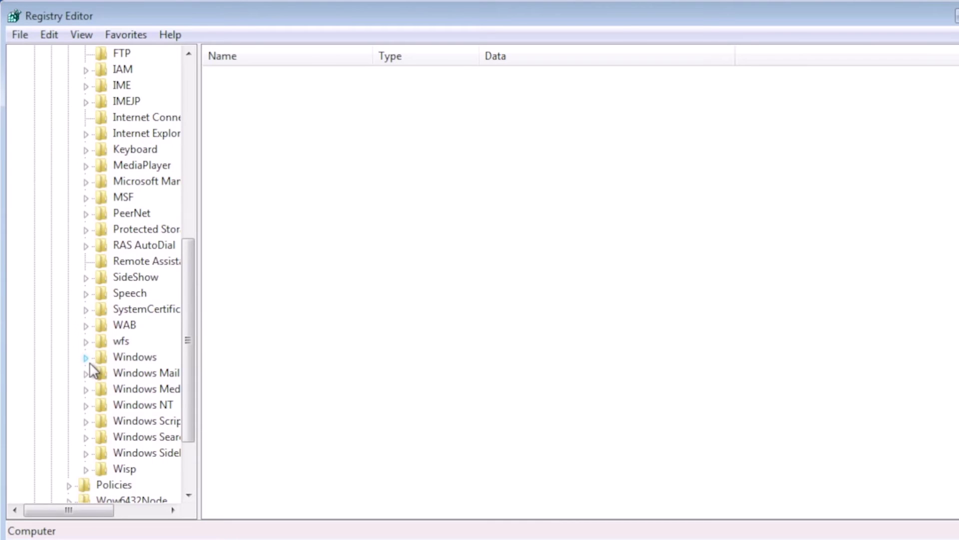
{"action": "left_click", "coordinate": [85, 358]}
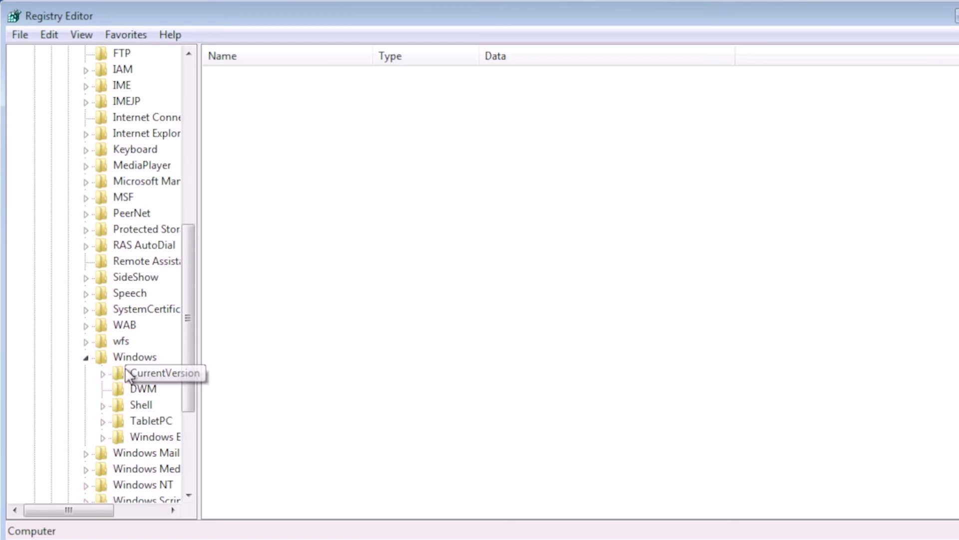
{"action": "scroll", "coordinate": [127, 370], "scroll_direction": "down", "scroll_amount": 1}
{"action": "left_click", "coordinate": [102, 326]}
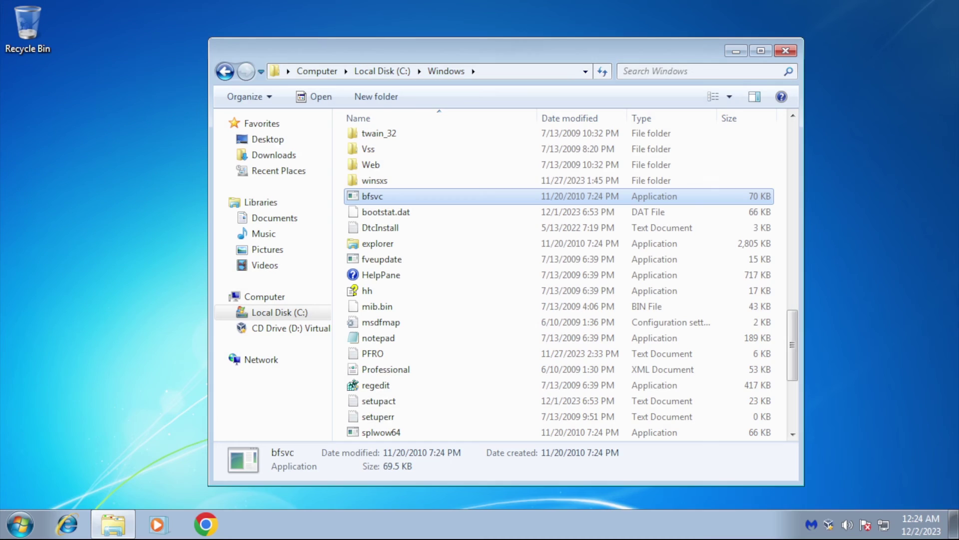
- Use the Edit command on the bfsvc application in the Windows folder to view its contents, and close the file
{"action": "right_click", "coordinate": [435, 199]}
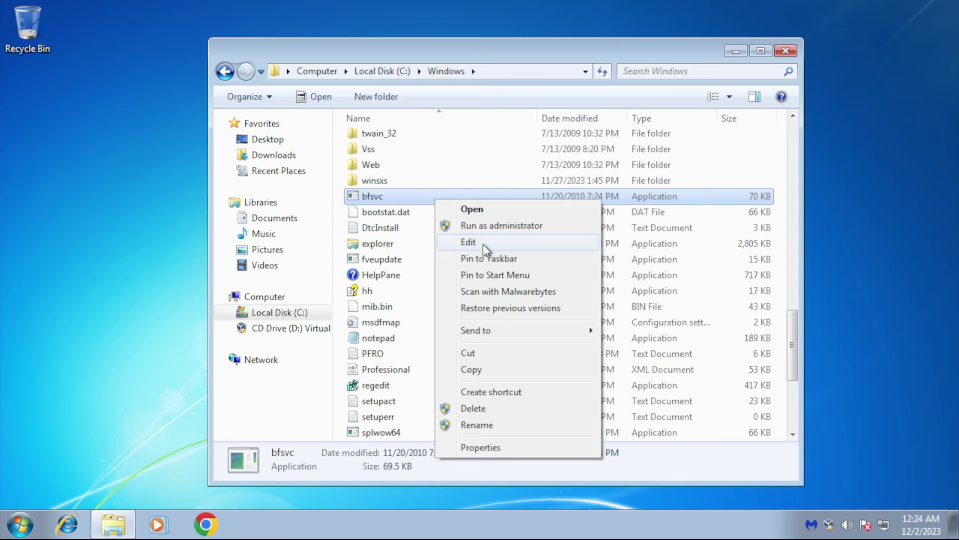
{"action": "left_click", "coordinate": [469, 242]}
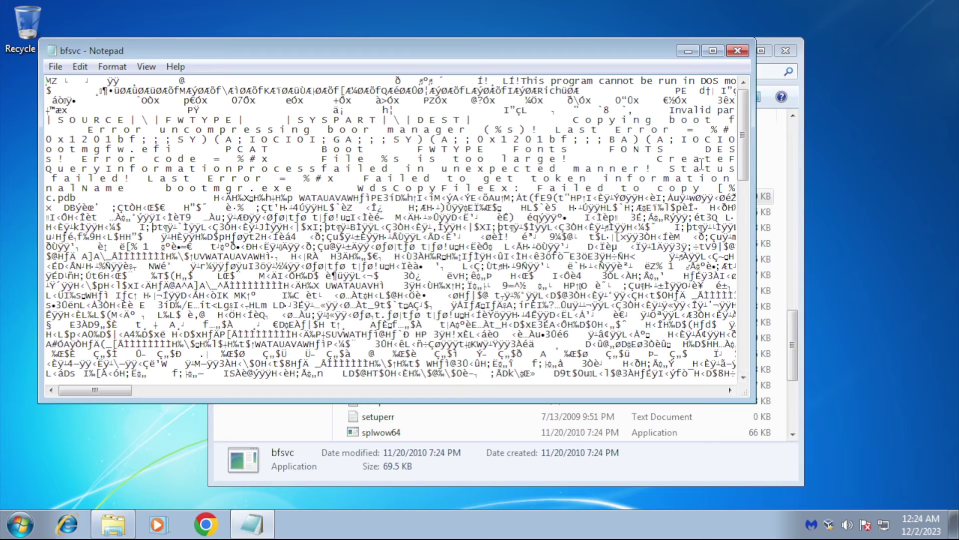
{"action": "left_click", "coordinate": [737, 50]}
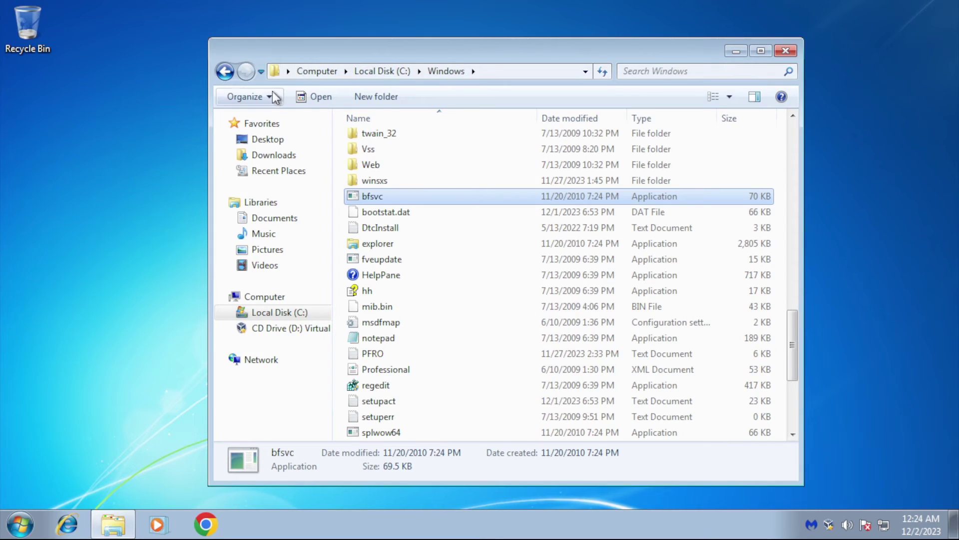
- Go to the Documents library and open the RegBackup registration file for editing
{"action": "left_click", "coordinate": [276, 217]}
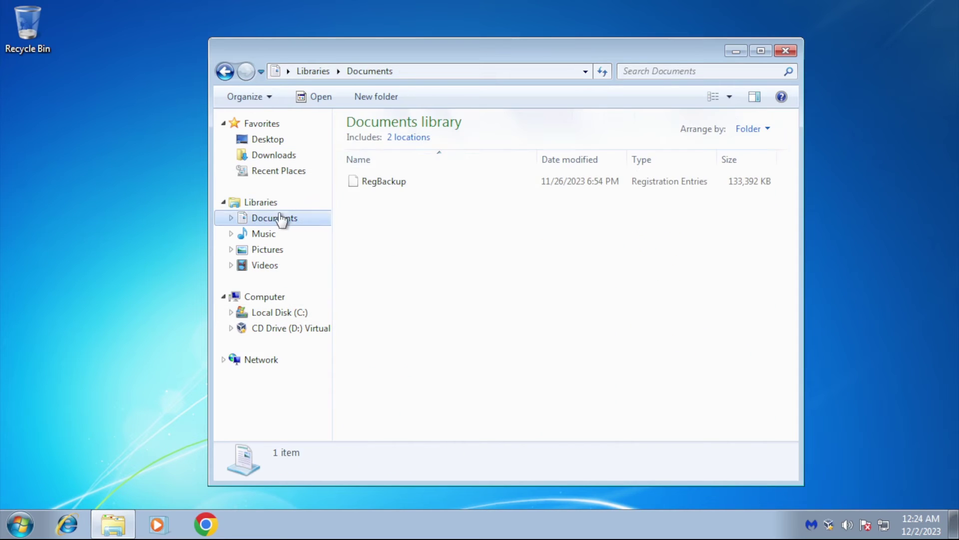
{"action": "right_click", "coordinate": [386, 183]}
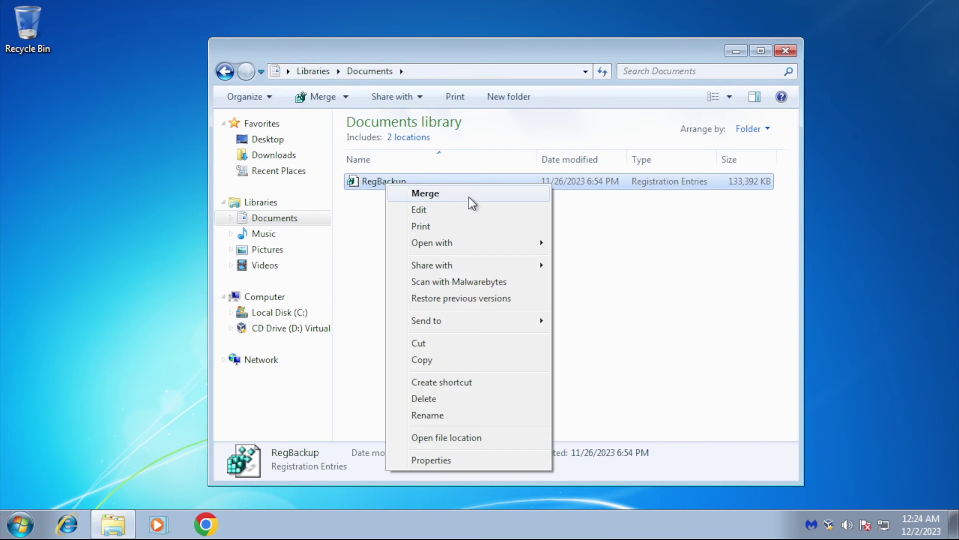
{"action": "left_click", "coordinate": [477, 214]}
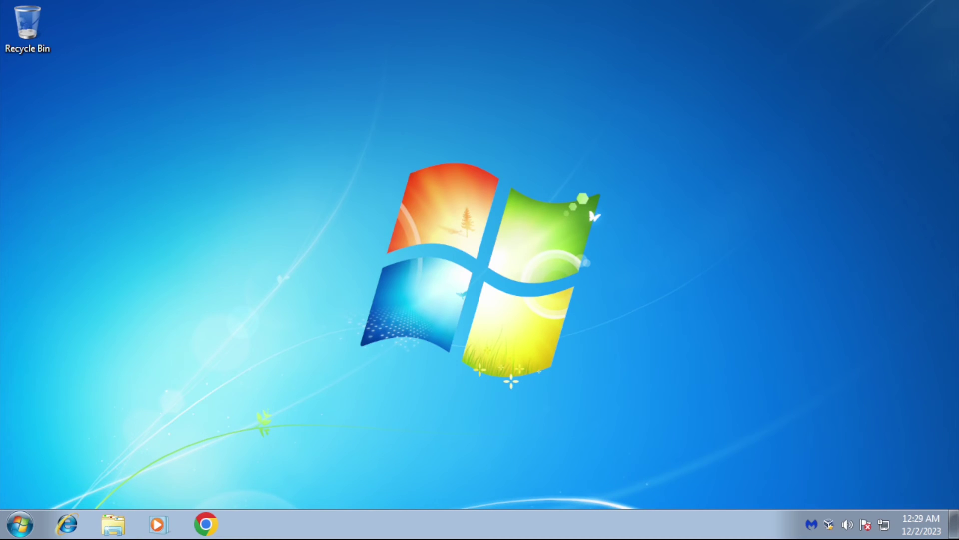
- Search for Notepad from the desktop and start it
{"action": "left_click", "coordinate": [20, 524]}
{"action": "type", "text": "not"}
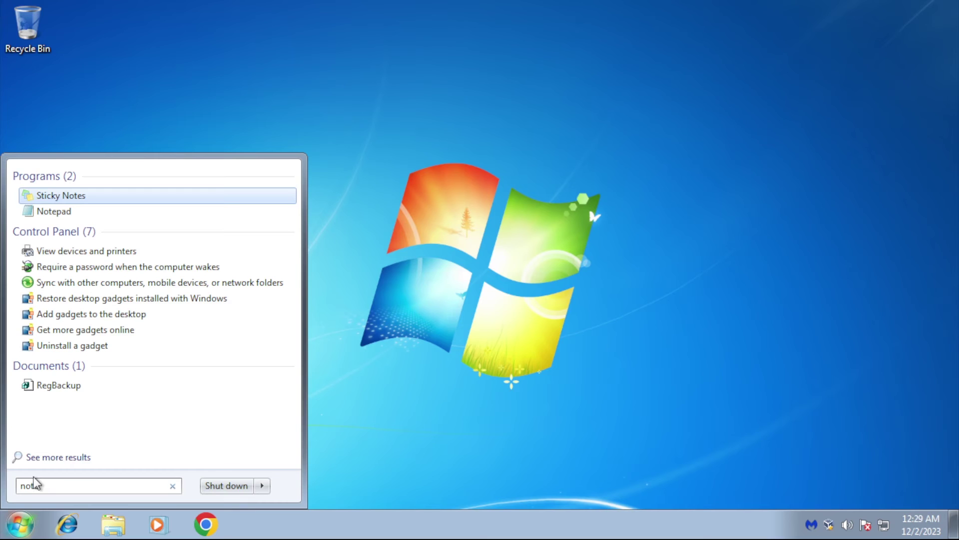
{"action": "key", "text": "Down"}
{"action": "key", "text": "Return"}
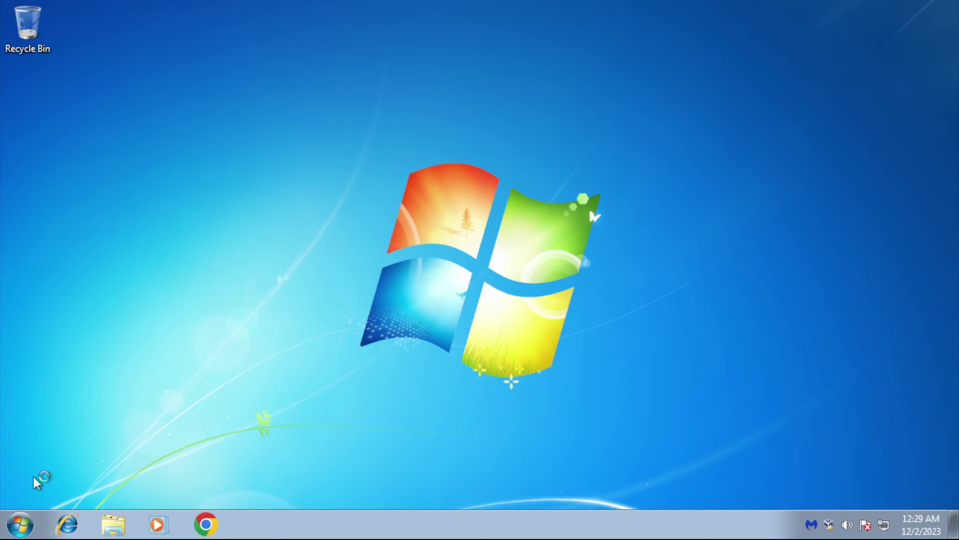
- Open the RegBackup file from the Documents library in Notepad, with the file type filter set to All Files
{"action": "left_click", "coordinate": [55, 67]}
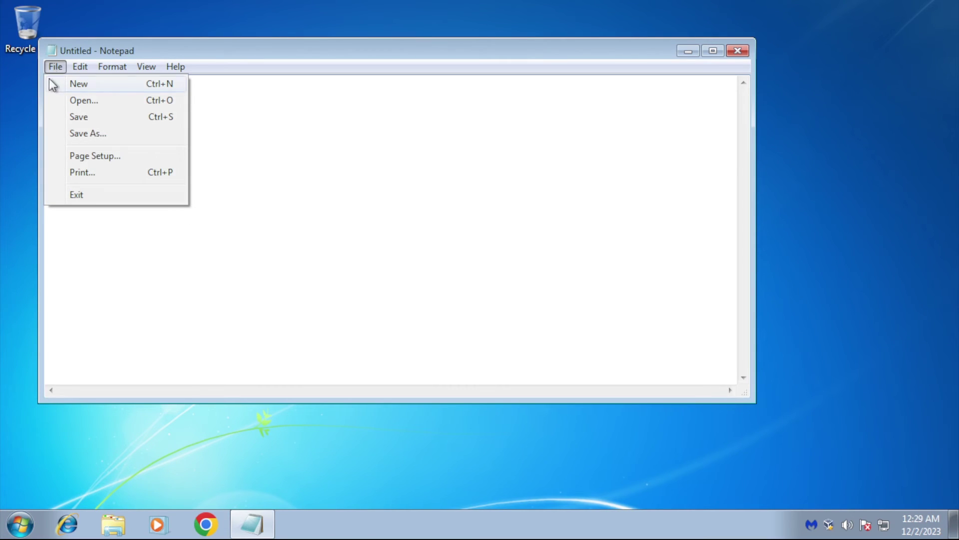
{"action": "left_click", "coordinate": [70, 99]}
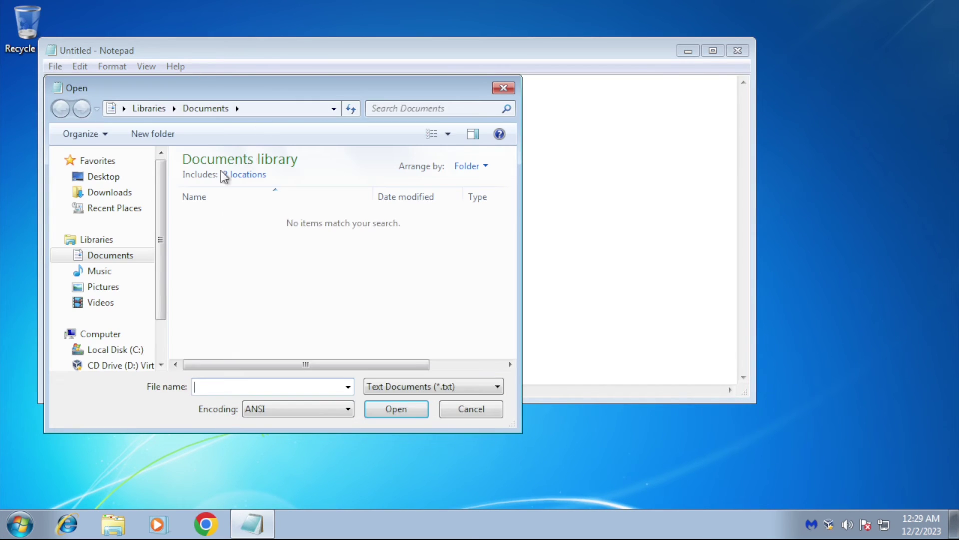
{"action": "left_click", "coordinate": [426, 388]}
{"action": "left_click", "coordinate": [429, 415]}
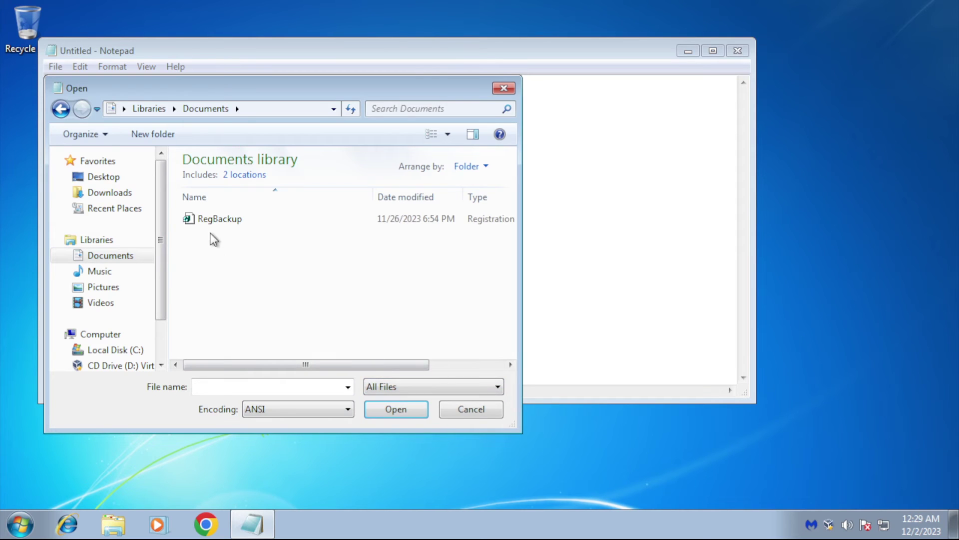
{"action": "left_click", "coordinate": [219, 219]}
{"action": "left_click", "coordinate": [396, 410]}
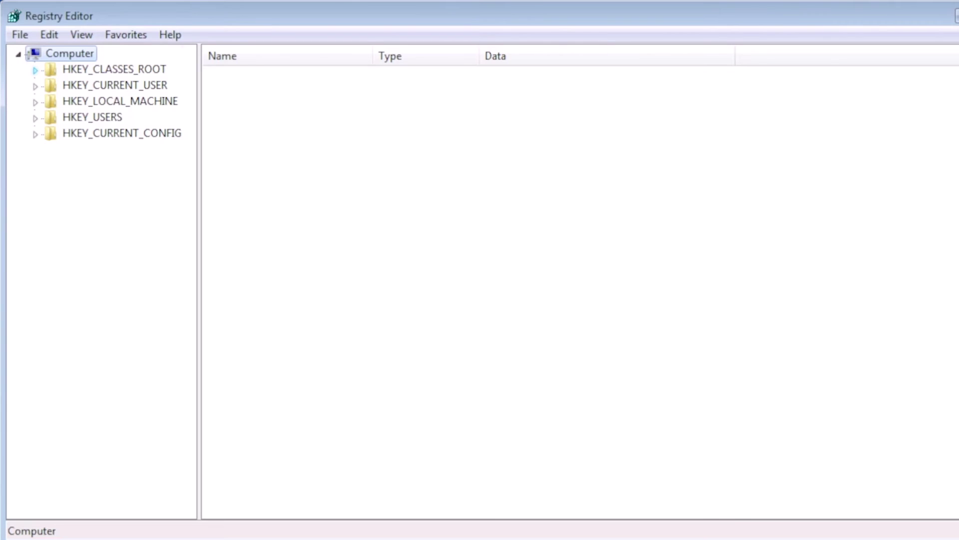
- In Registry Editor, create a key named Edit under HKEY_CLASSES_ROOT\*\shell
{"action": "left_click", "coordinate": [35, 70]}
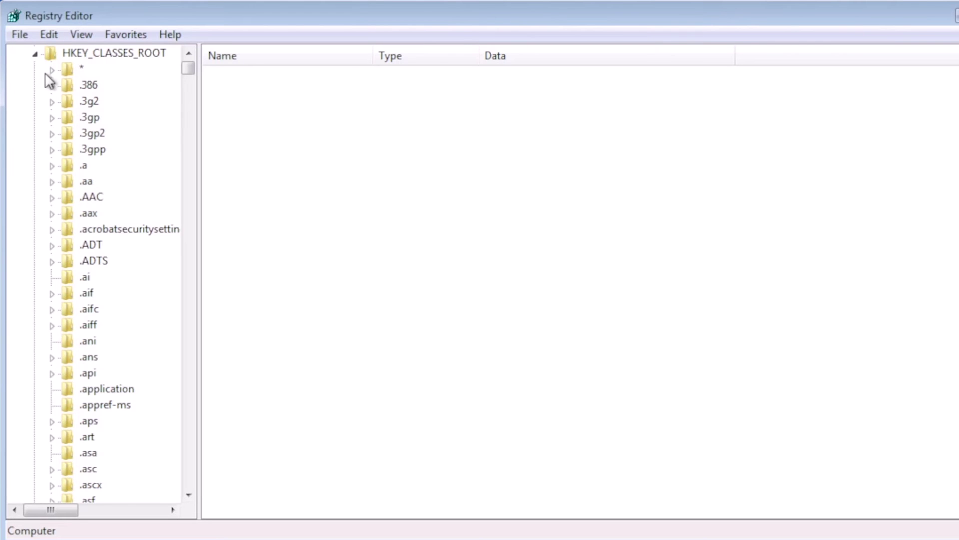
{"action": "left_click", "coordinate": [52, 70]}
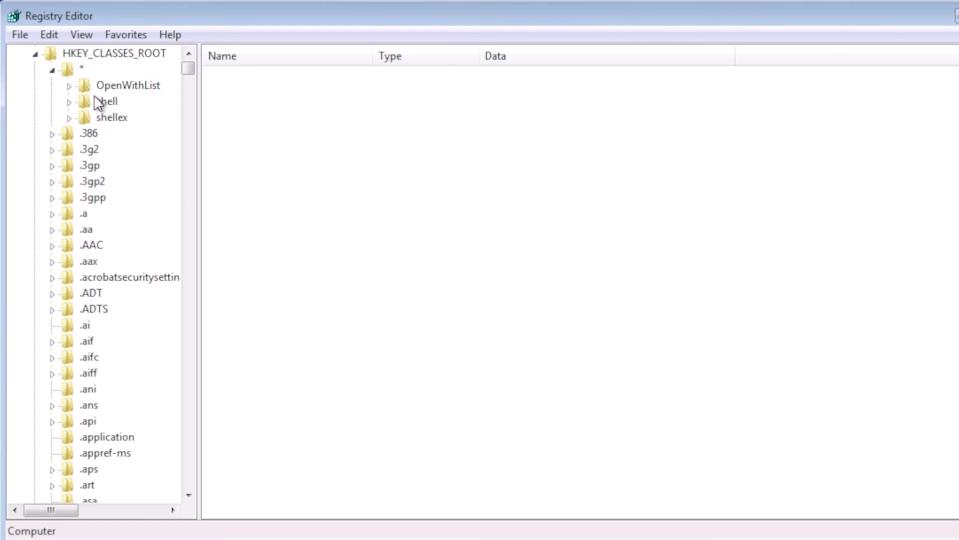
{"action": "left_click", "coordinate": [68, 102]}
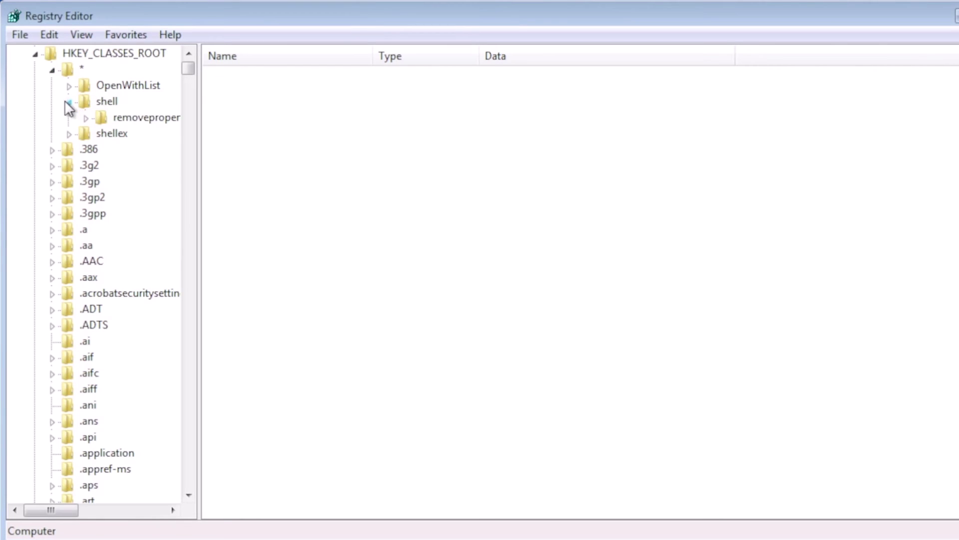
{"action": "left_click", "coordinate": [100, 102]}
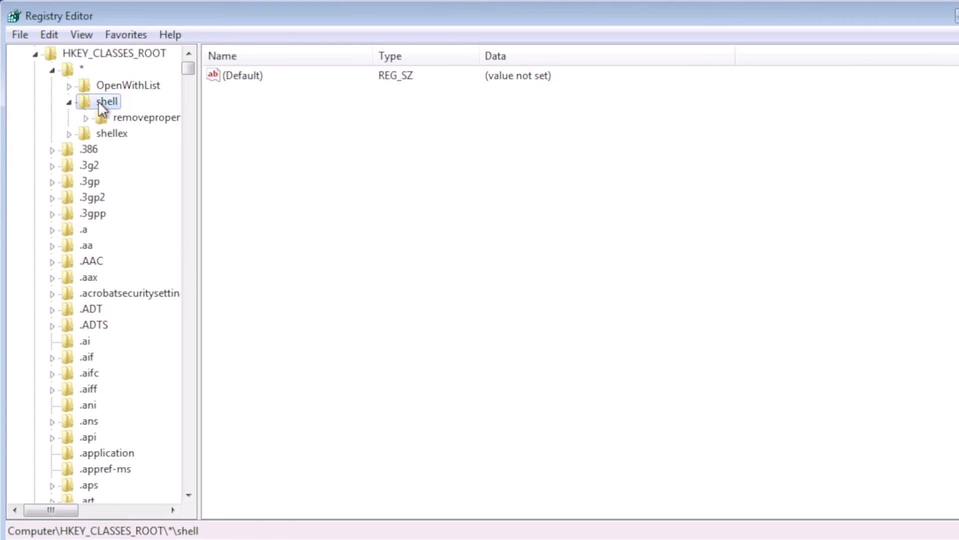
{"action": "right_click", "coordinate": [98, 101]}
{"action": "mouse_move", "coordinate": [139, 134]}
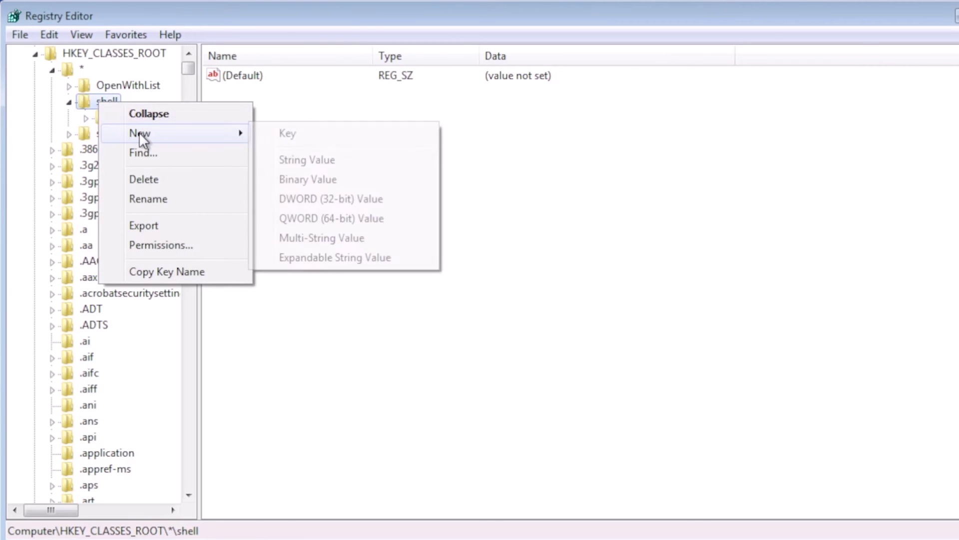
{"action": "left_click", "coordinate": [287, 134]}
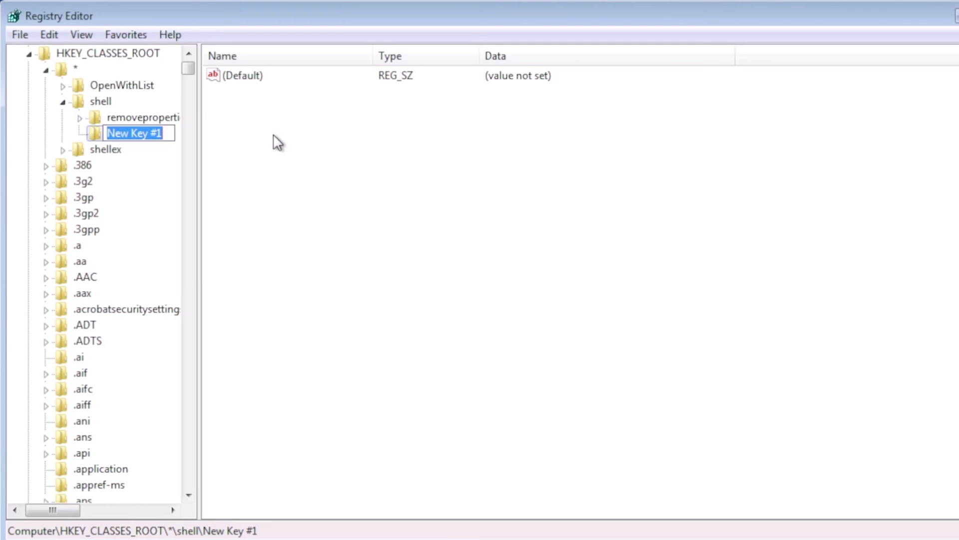
{"action": "type", "text": "Edit"}
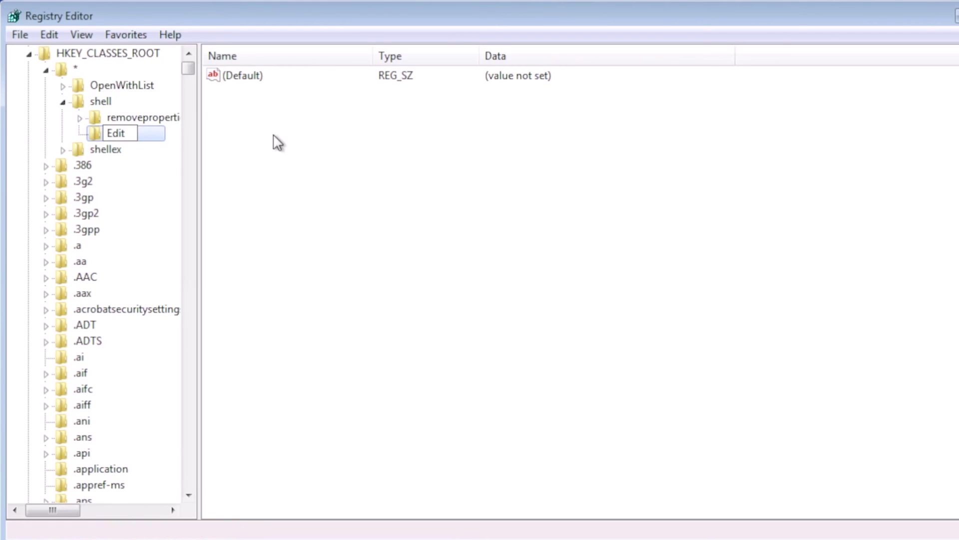
{"action": "key", "text": "Return"}
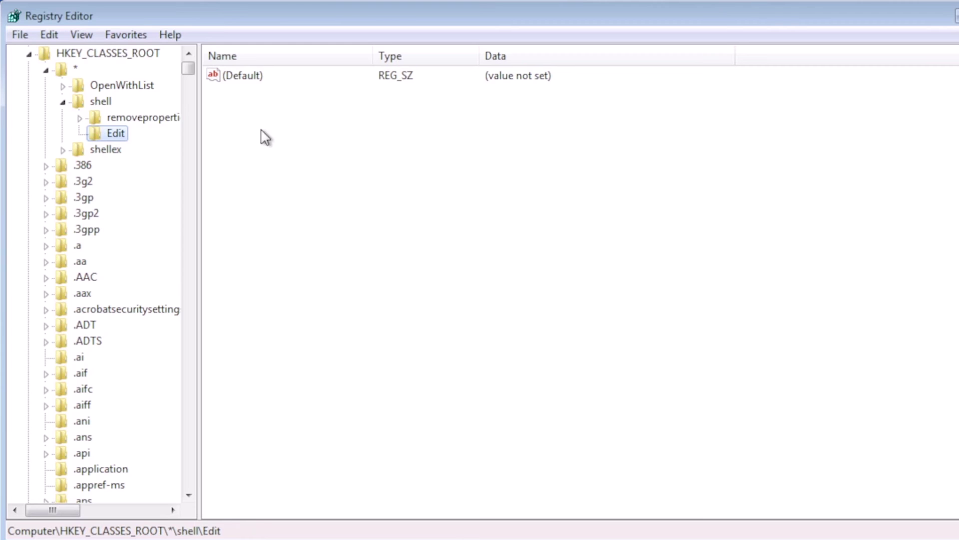
- Create a subkey named Command under the new Edit key in HKEY_CLASSES_ROOT\*\shell
{"action": "right_click", "coordinate": [126, 133]}
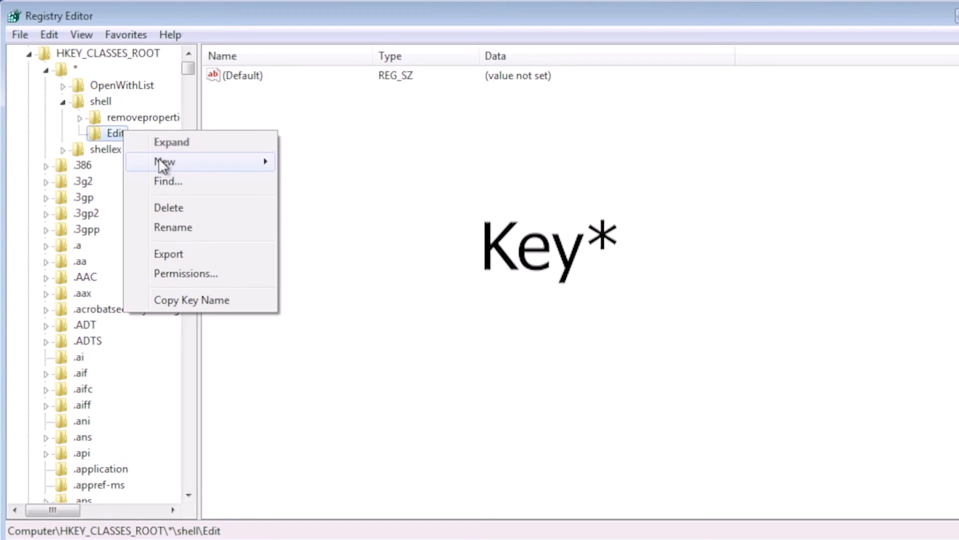
{"action": "mouse_move", "coordinate": [162, 164]}
{"action": "left_click", "coordinate": [304, 163]}
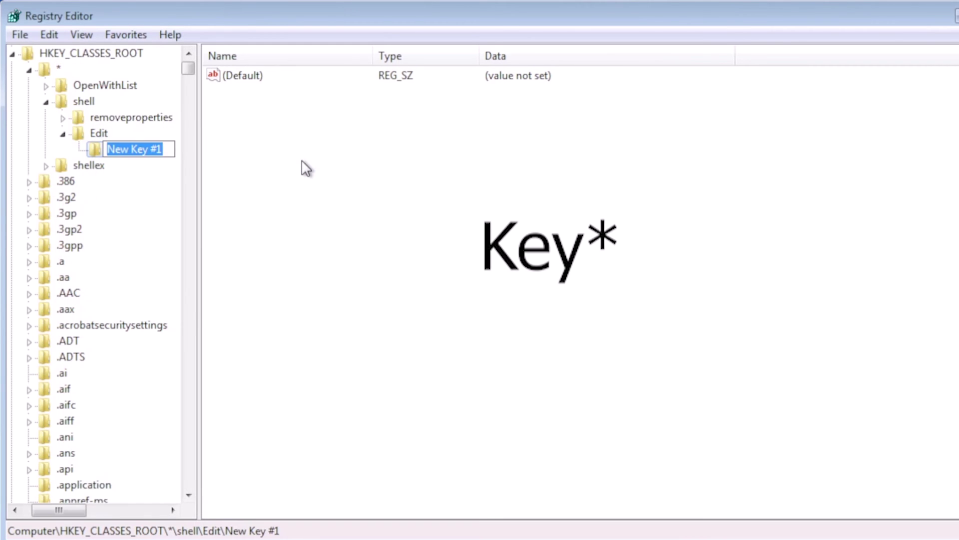
{"action": "type", "text": "Command"}
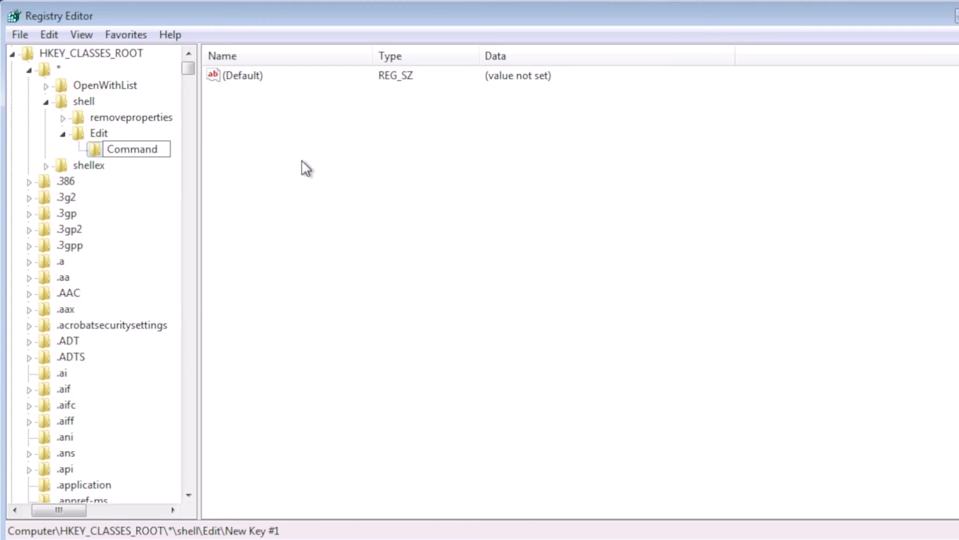
{"action": "key", "text": "Return"}
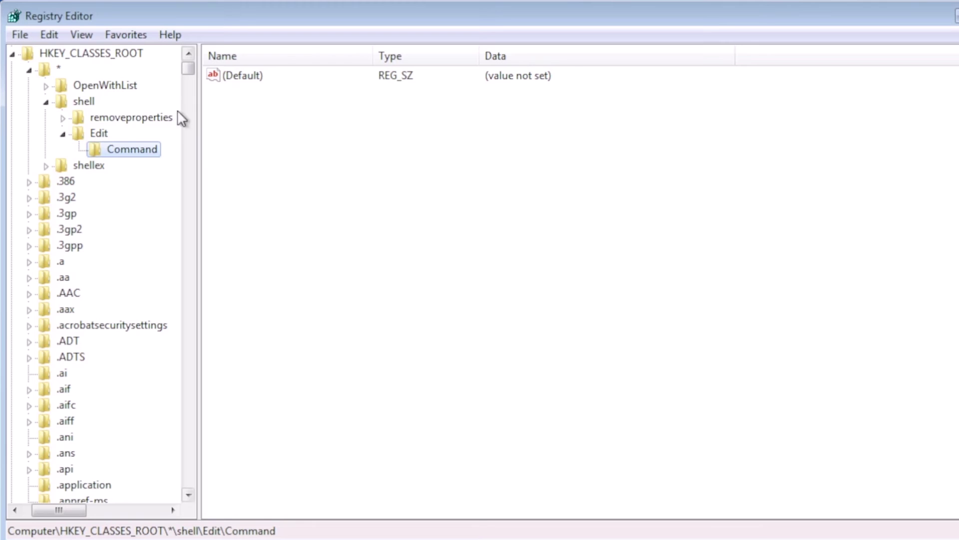
- Set the (Default) string value of the Command key to "notepad.exe %1"
{"action": "left_click", "coordinate": [239, 77]}
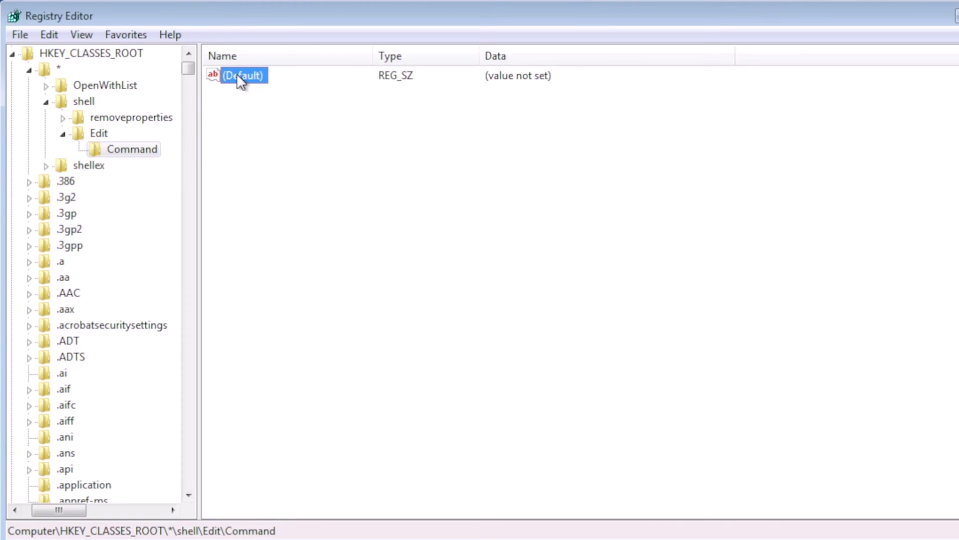
{"action": "right_click", "coordinate": [238, 76]}
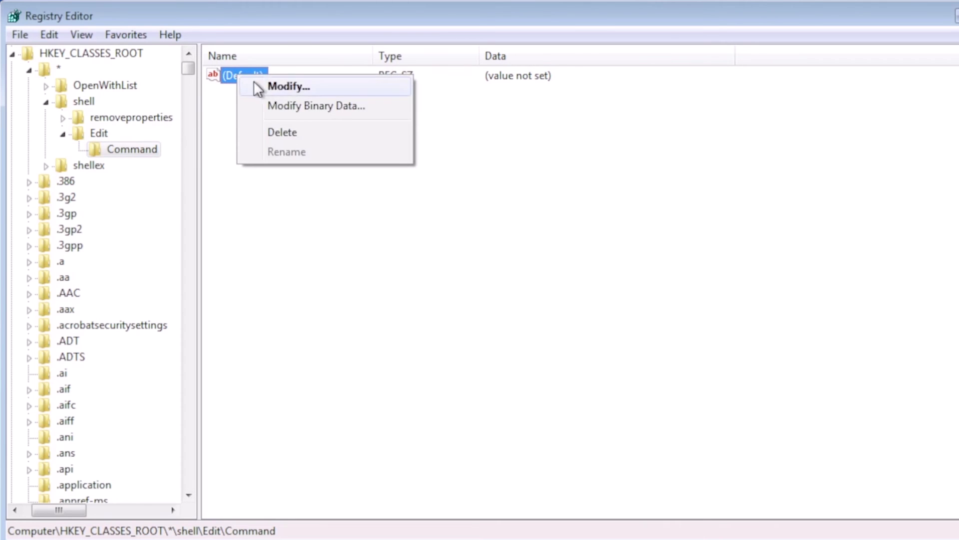
{"action": "left_click", "coordinate": [299, 85]}
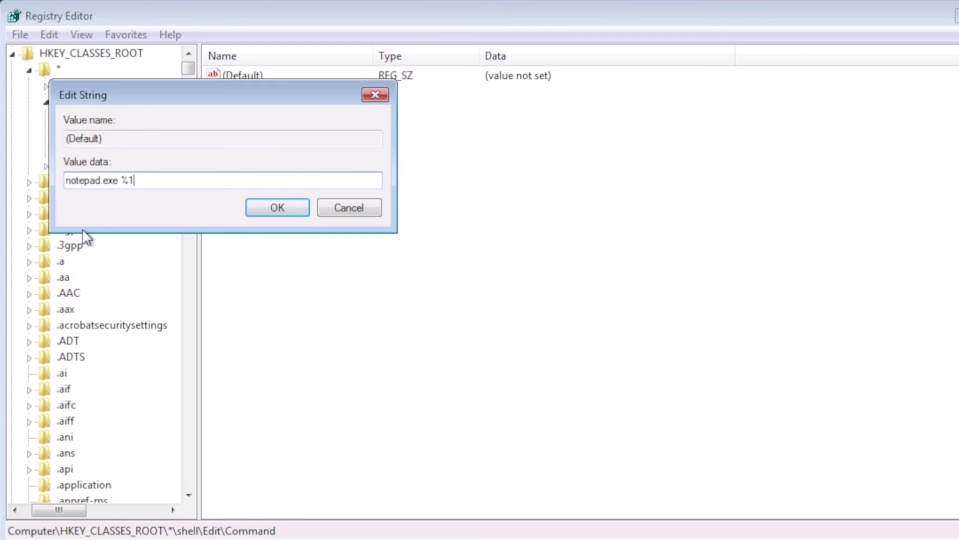
{"action": "left_click", "coordinate": [269, 209]}
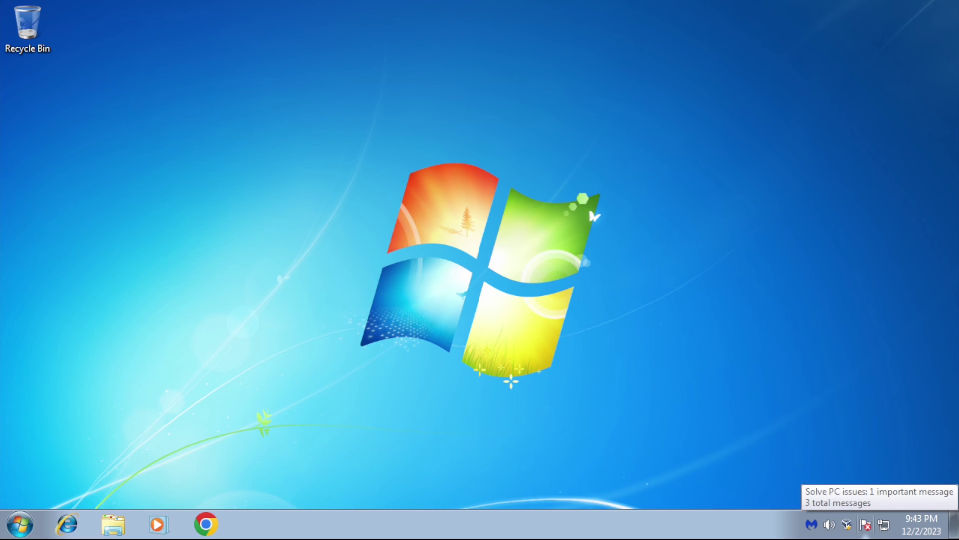
- Open Action Center from the desktop's PC issues notification to review its messages
{"action": "left_click", "coordinate": [867, 524]}
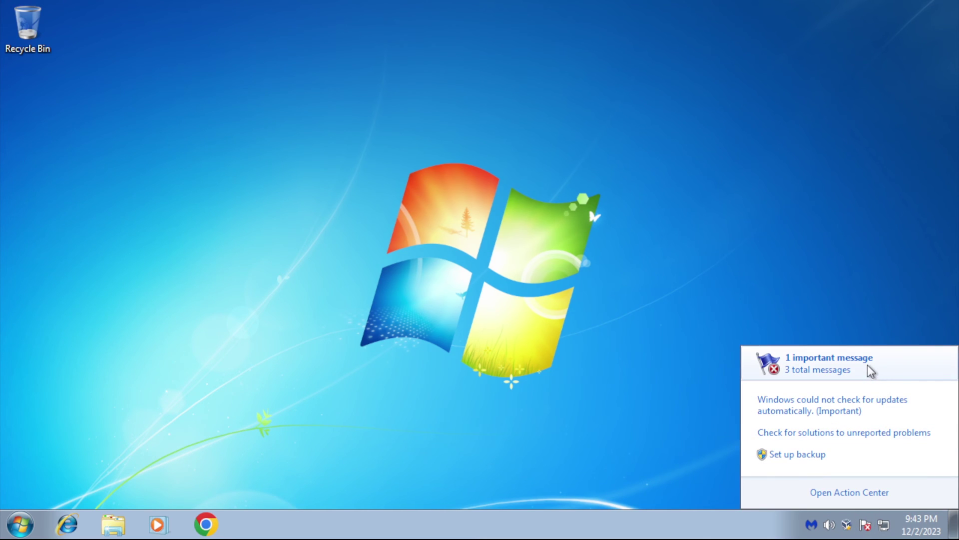
{"action": "left_click", "coordinate": [868, 494]}
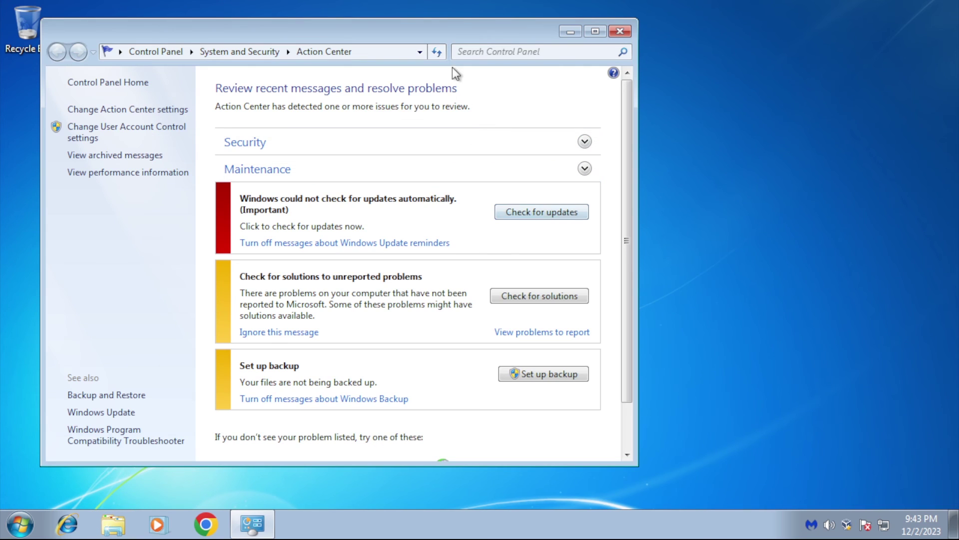
{"action": "left_click_drag", "start_coordinate": [449, 34], "coordinate": [541, 35]}
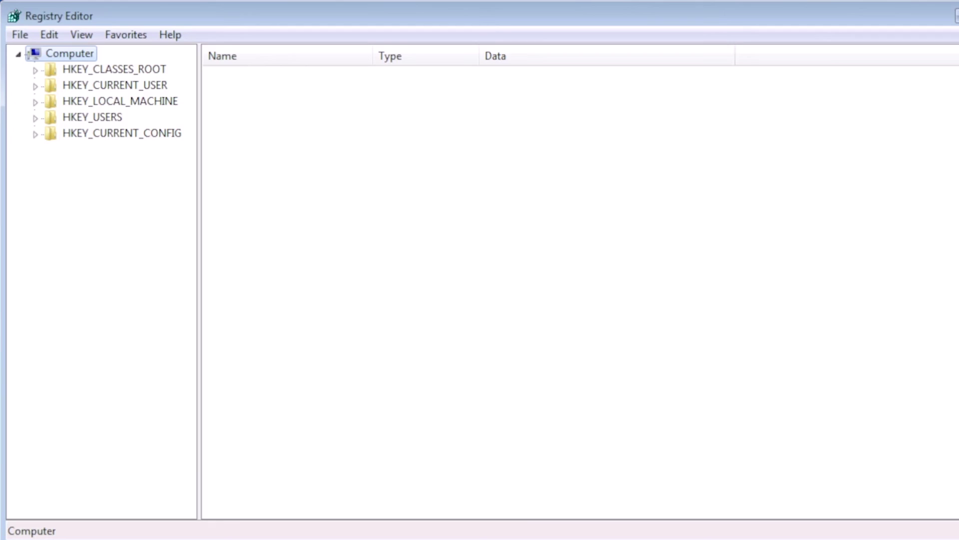
- In Registry Editor, go to the key HKEY_CURRENT_USER\Software\Microsoft\Windows\CurrentVersion\Explorer\Advanced
{"action": "left_click", "coordinate": [35, 85]}
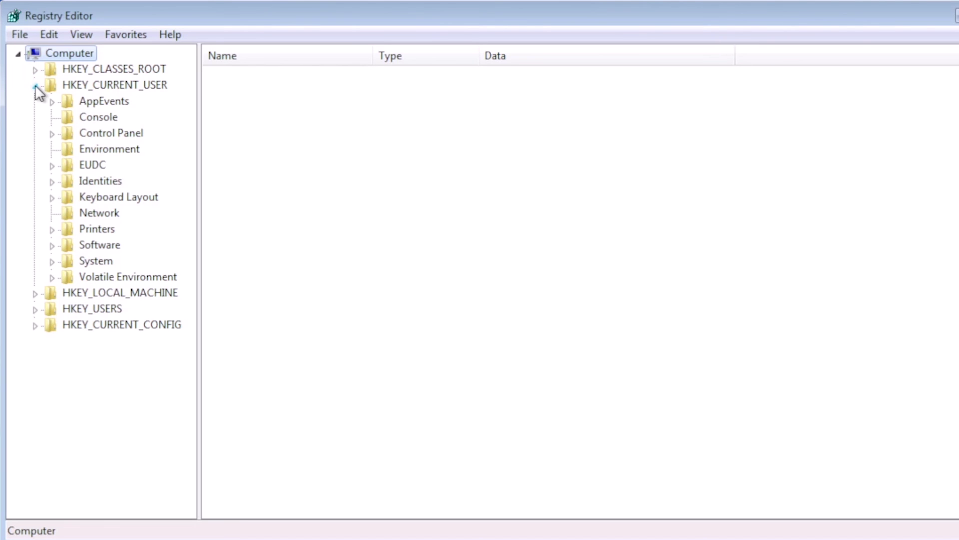
{"action": "left_click", "coordinate": [53, 245]}
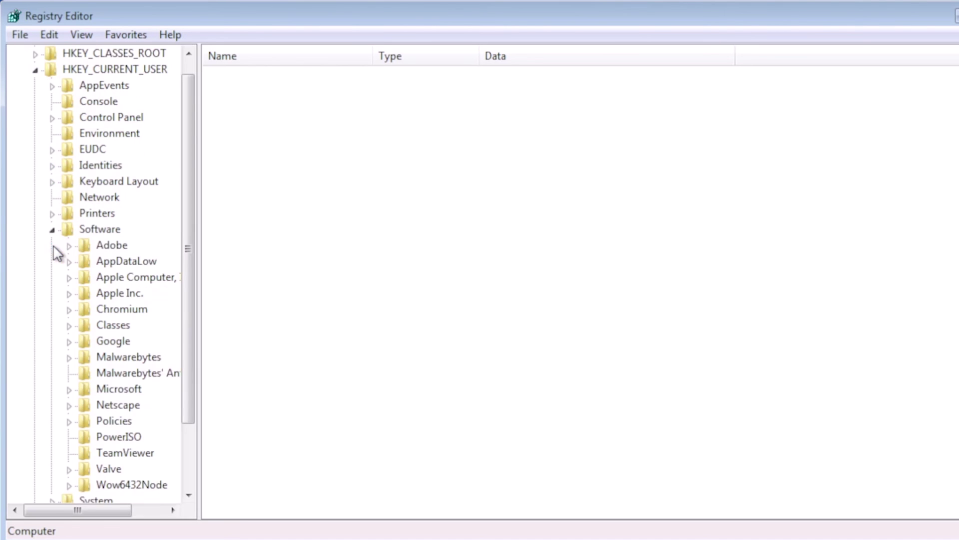
{"action": "left_click", "coordinate": [70, 310]}
{"action": "scroll", "coordinate": [130, 326], "scroll_direction": "down", "scroll_amount": 9}
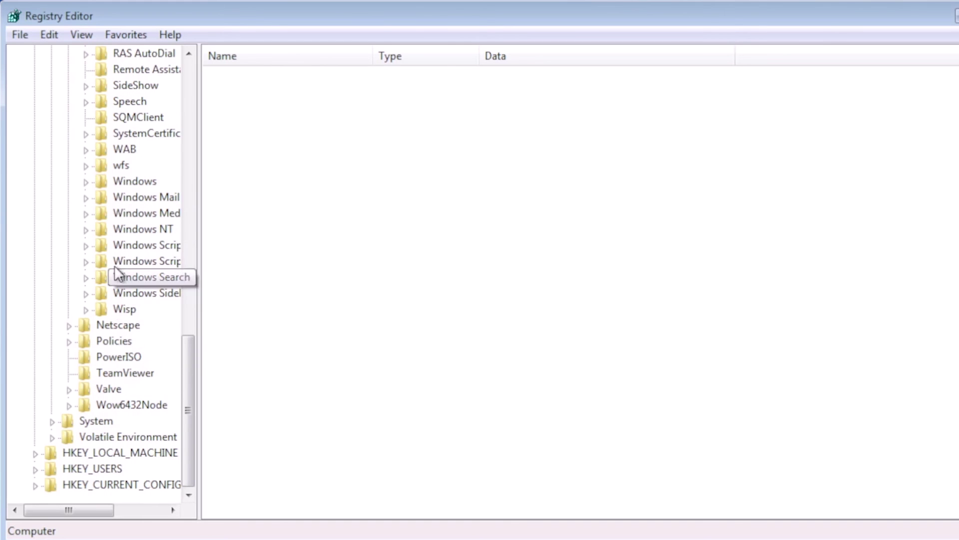
{"action": "left_click", "coordinate": [86, 182]}
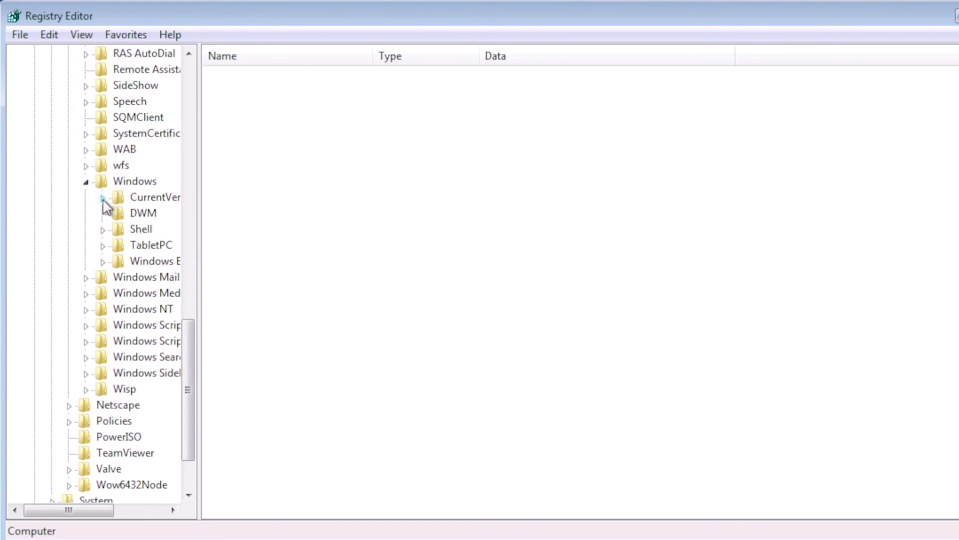
{"action": "left_click", "coordinate": [103, 198]}
{"action": "left_click_drag", "start_coordinate": [98, 510], "coordinate": [128, 511]}
{"action": "left_click", "coordinate": [66, 182]}
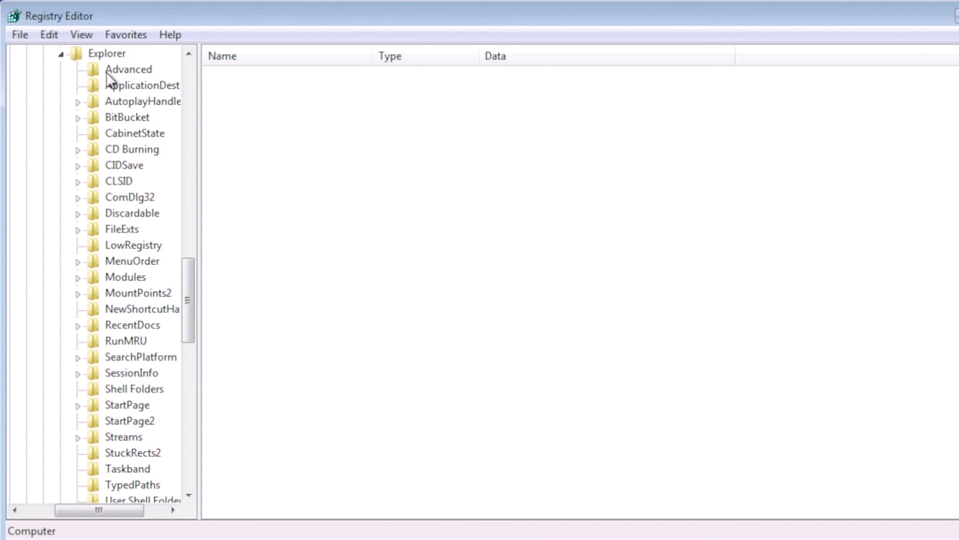
{"action": "left_click", "coordinate": [125, 69]}
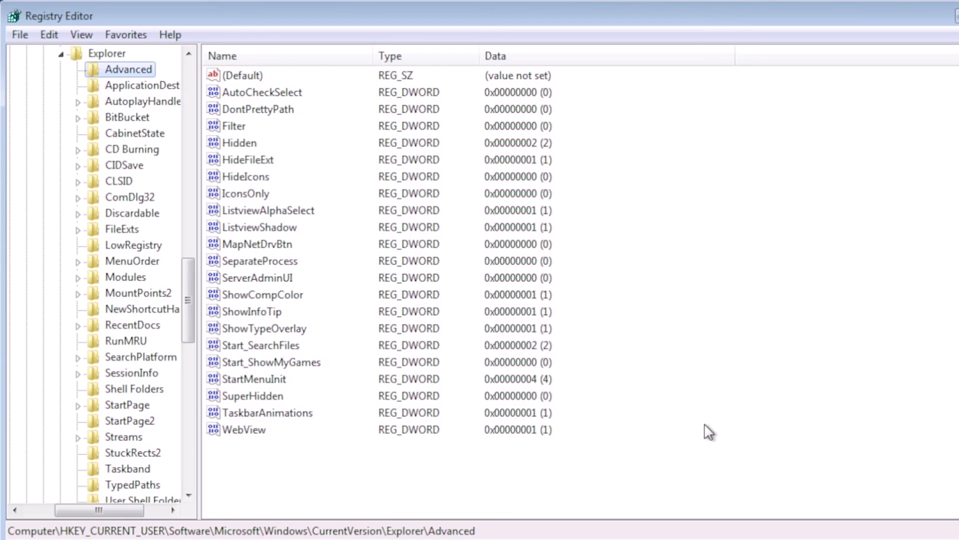
- Create a DWORD (32-bit) value named EnableBalloonTips in the Advanced key
{"action": "right_click", "coordinate": [579, 465]}
{"action": "mouse_move", "coordinate": [628, 480]}
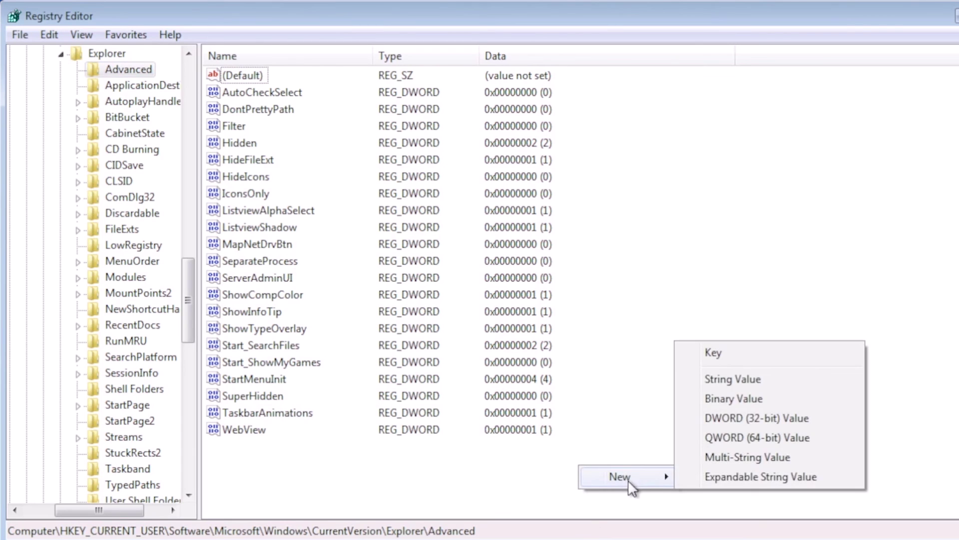
{"action": "left_click", "coordinate": [785, 416]}
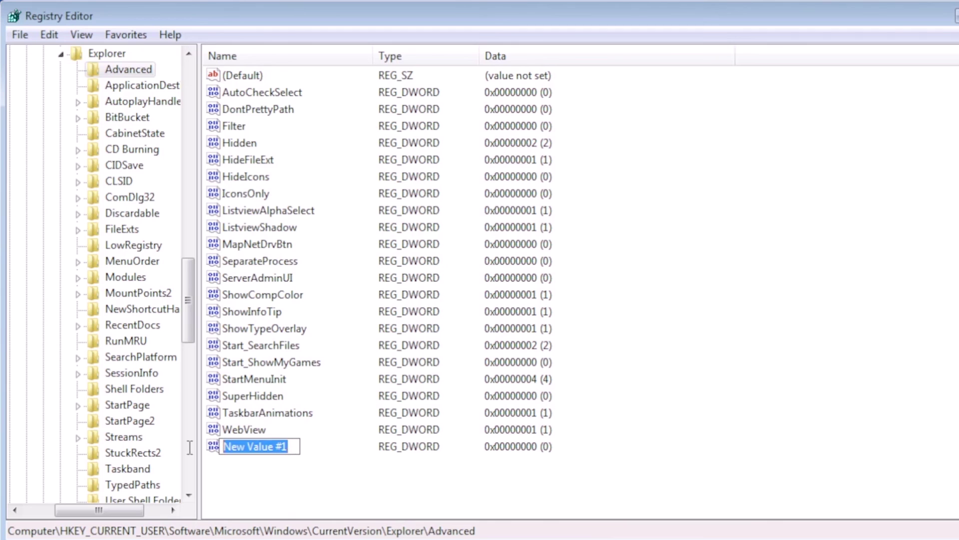
{"action": "type", "text": "EnableBalloonTips"}
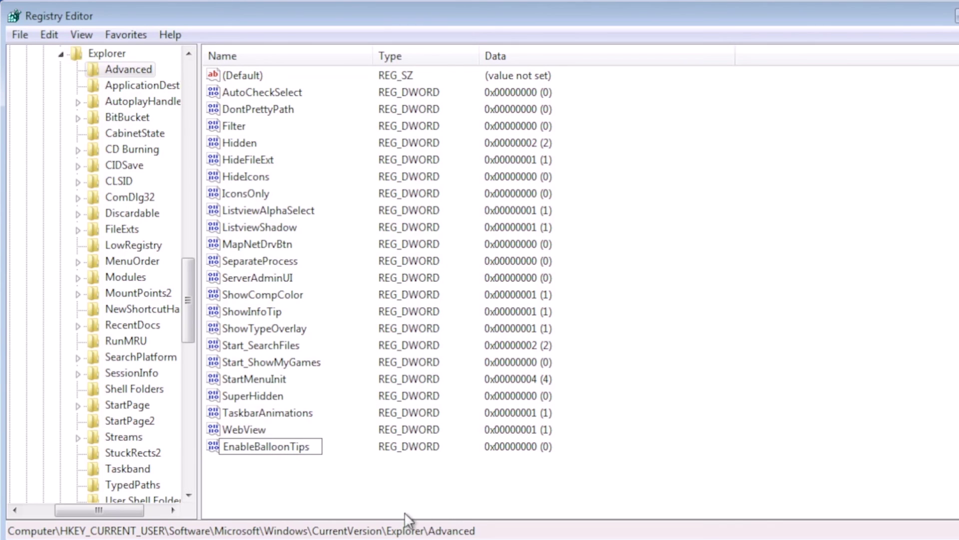
{"action": "key", "text": "Return"}
- Set the value data of EnableBalloonTips to 0 in hexadecimal base
{"action": "right_click", "coordinate": [305, 448]}
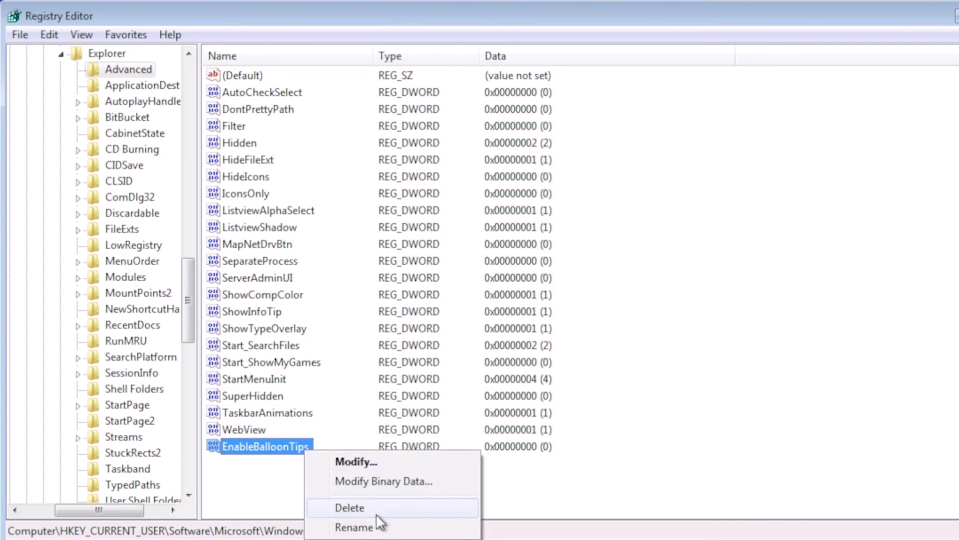
{"action": "left_click", "coordinate": [376, 463]}
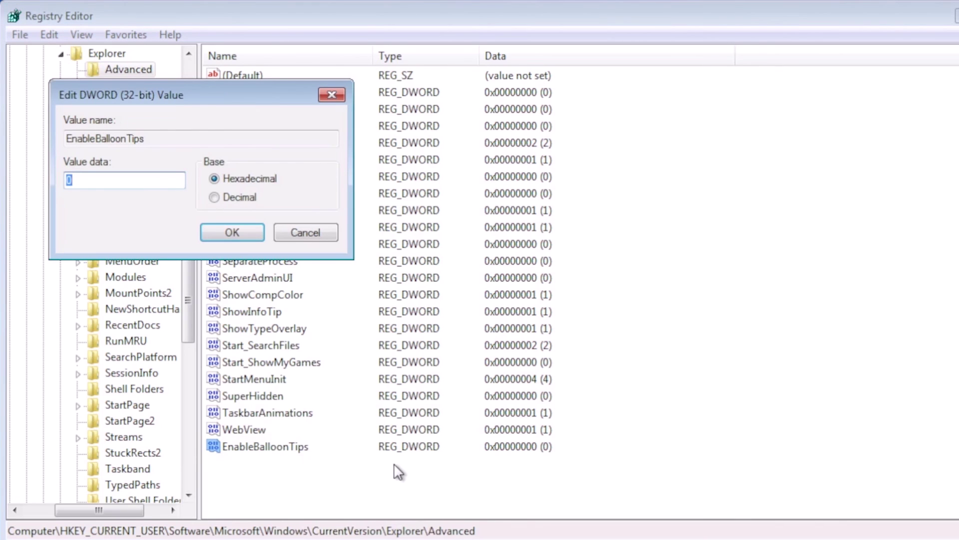
{"action": "type", "text": "0"}
{"action": "left_click", "coordinate": [244, 233]}
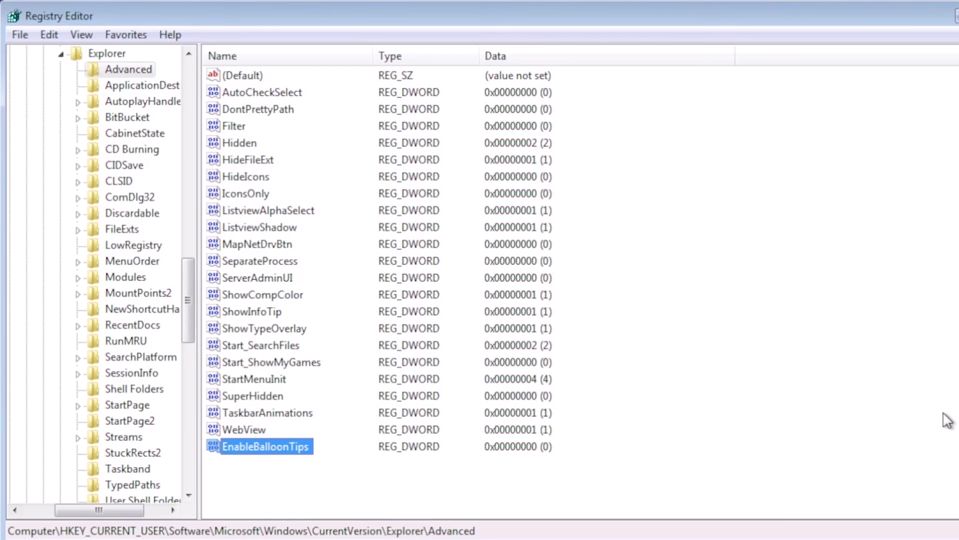
{"action": "left_click", "coordinate": [670, 484]}
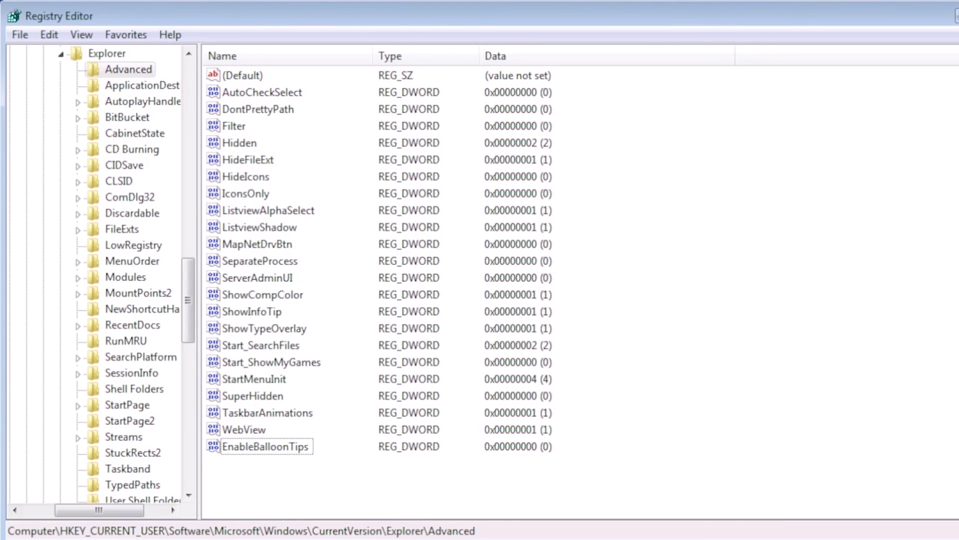